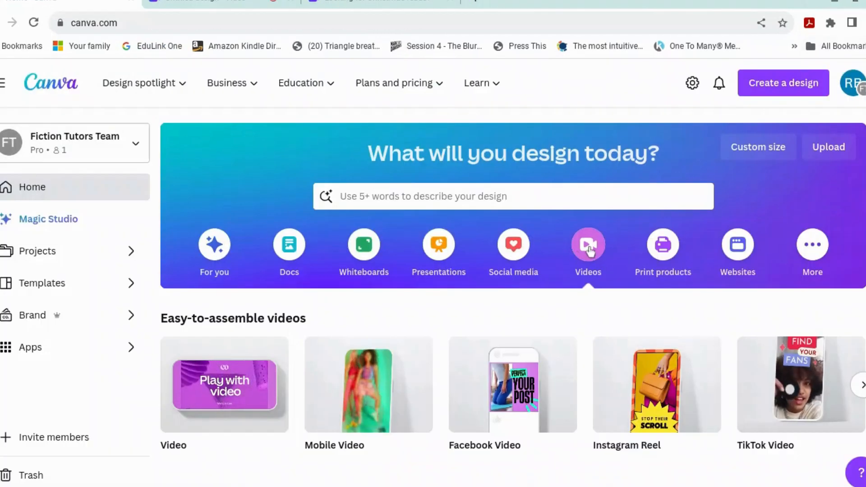
# - Create a blank video design and fill its page with the recently used dark fir-branch and snow photo
pyautogui.click(229, 401)
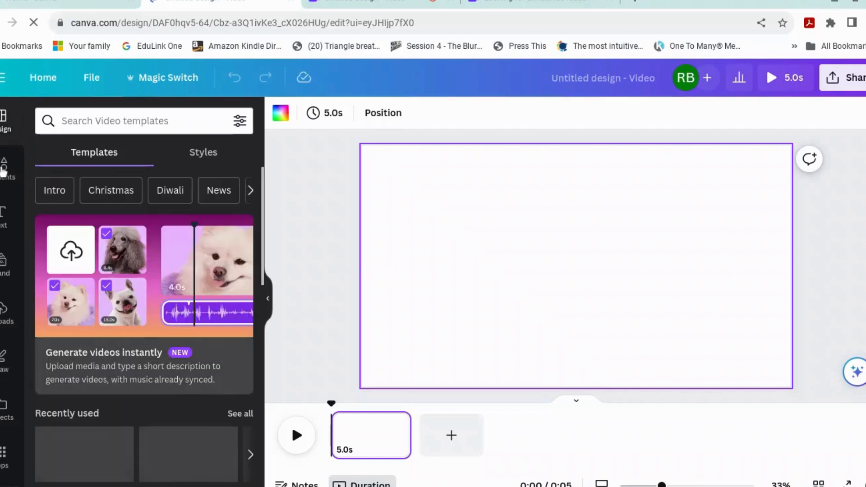
pyautogui.click(3, 168)
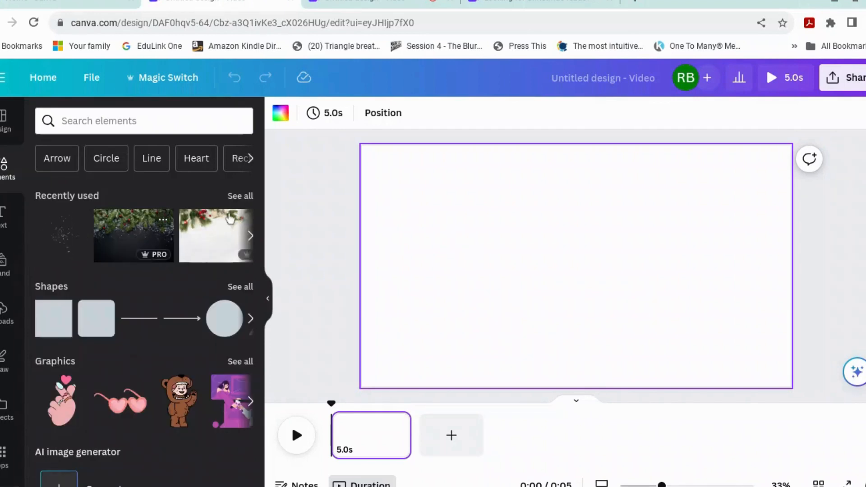
pyautogui.click(147, 237)
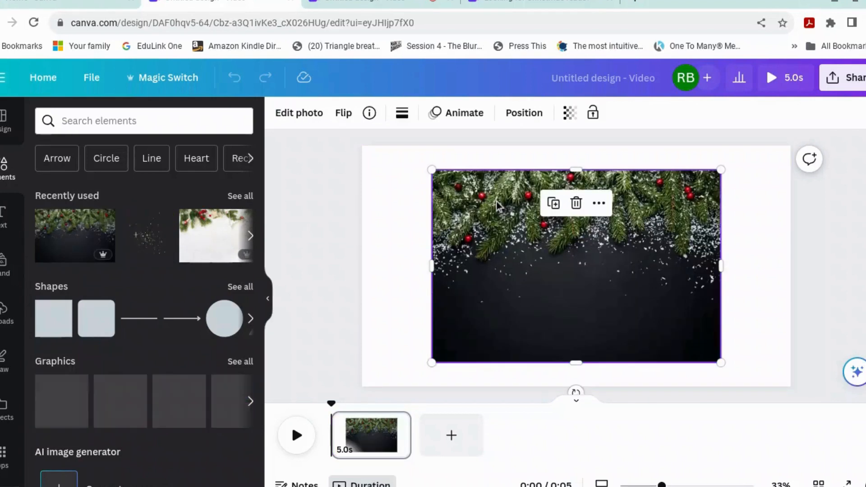
pyautogui.moveTo(432, 170); pyautogui.dragTo(344, 149)
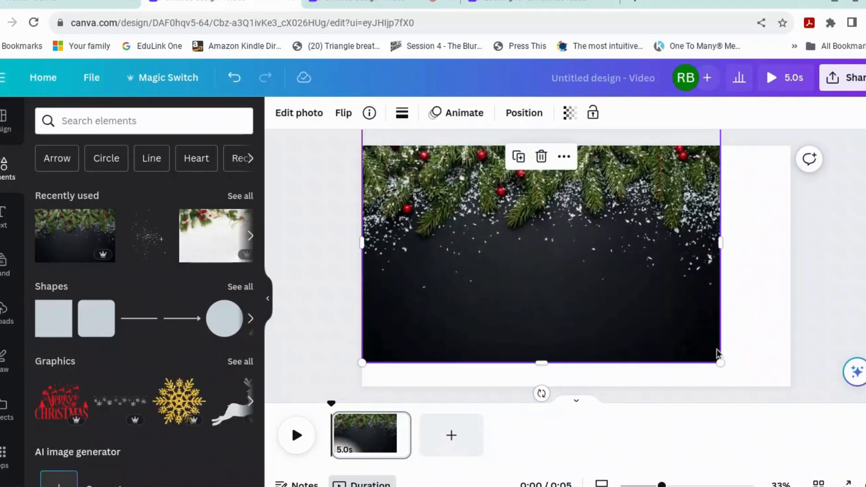
pyautogui.moveTo(720, 362); pyautogui.dragTo(798, 377)
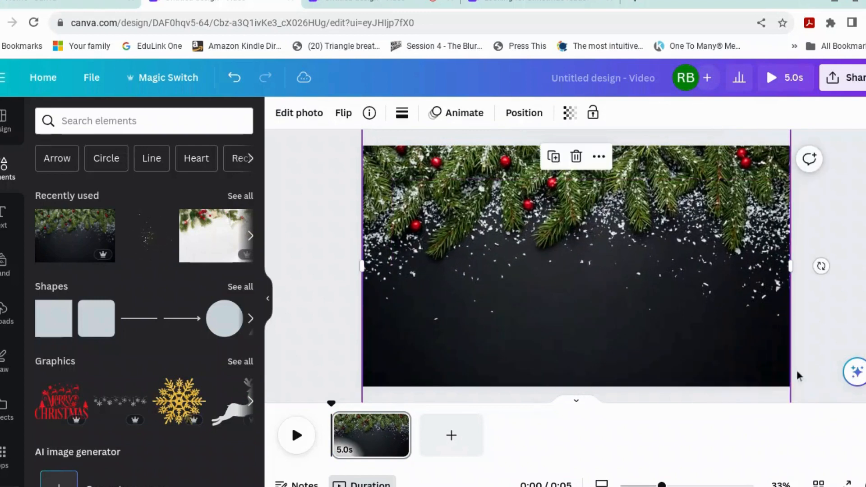
pyautogui.moveTo(730, 316)
pyautogui.mouseDown()
pyautogui.moveTo(729, 325)
pyautogui.moveTo(727, 306)
pyautogui.mouseUp()
# - Duplicate the background page and add the uploaded "Snowed In" and "Christmas for Commitmentphobes" Kindle images to the copy
pyautogui.rightClick(374, 435)
pyautogui.click(443, 256)
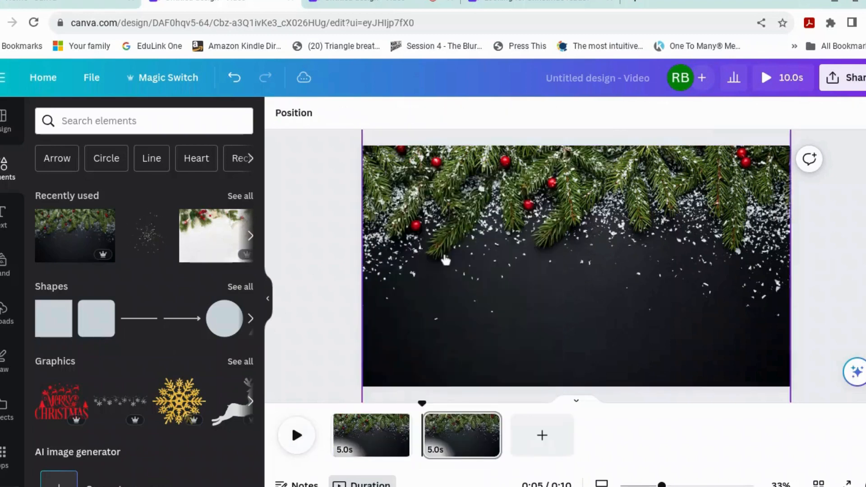
pyautogui.scroll(-1, 113, 332)
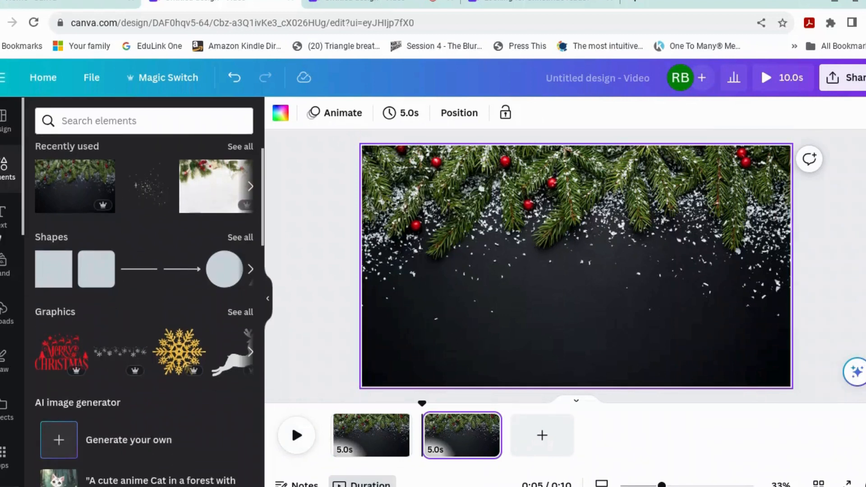
pyautogui.click(9, 325)
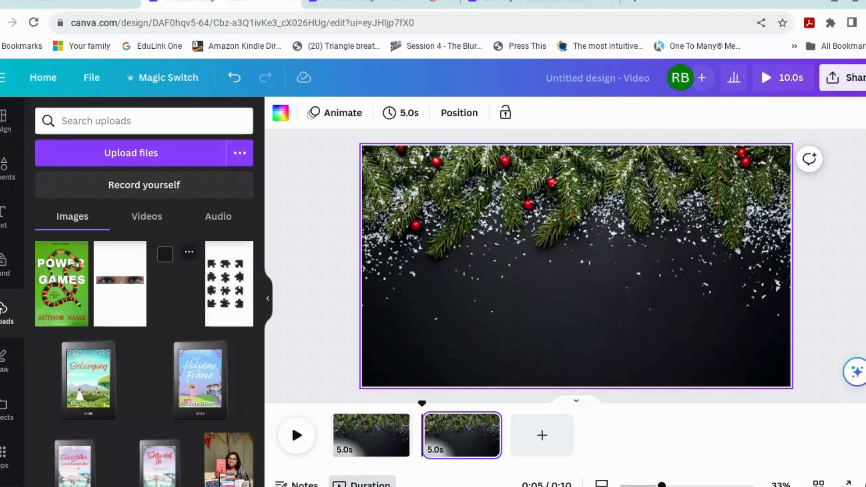
pyautogui.scroll(-2, 129, 406)
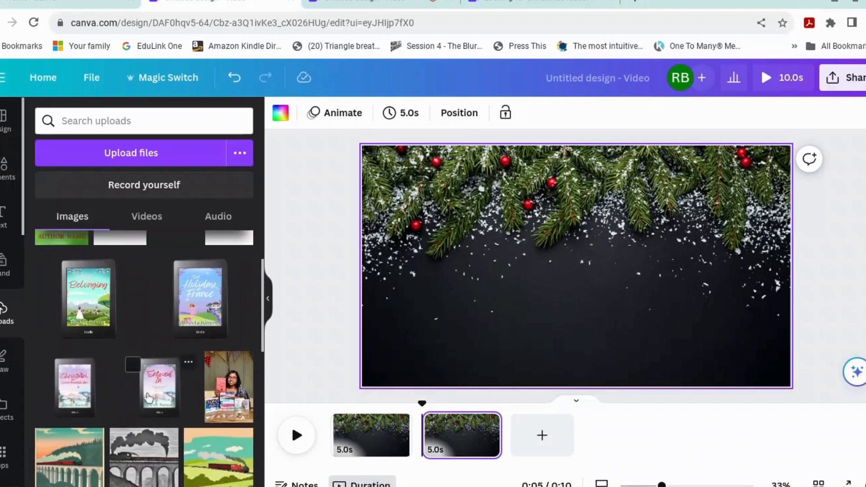
pyautogui.click(160, 397)
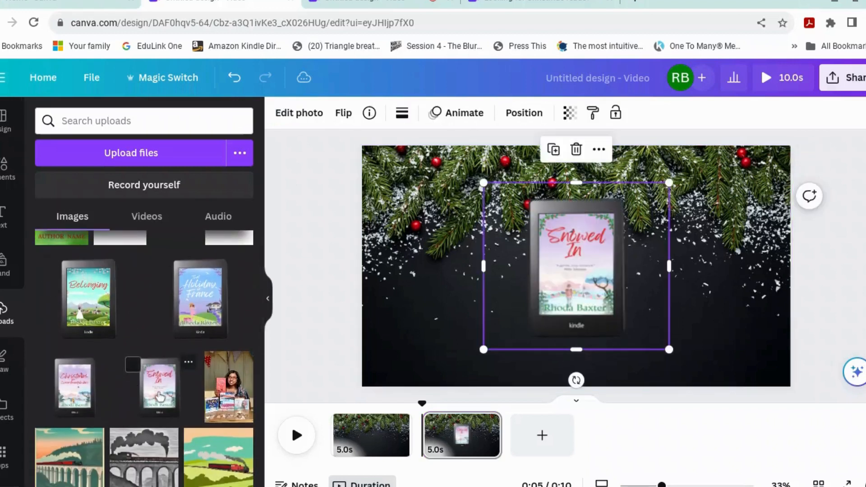
pyautogui.click(72, 391)
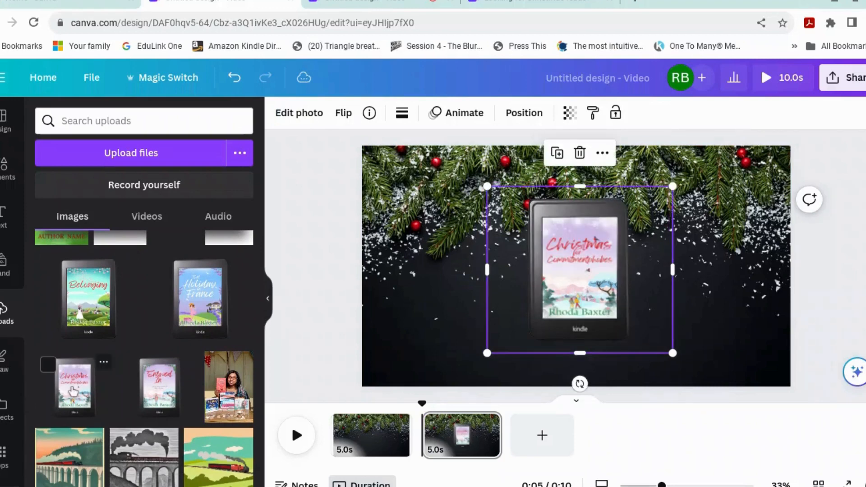
# - Search the uploads for "girl at christmas" and add the green "Girl at Christmas" Kindle image to the second page
pyautogui.scroll(-5, 146, 271)
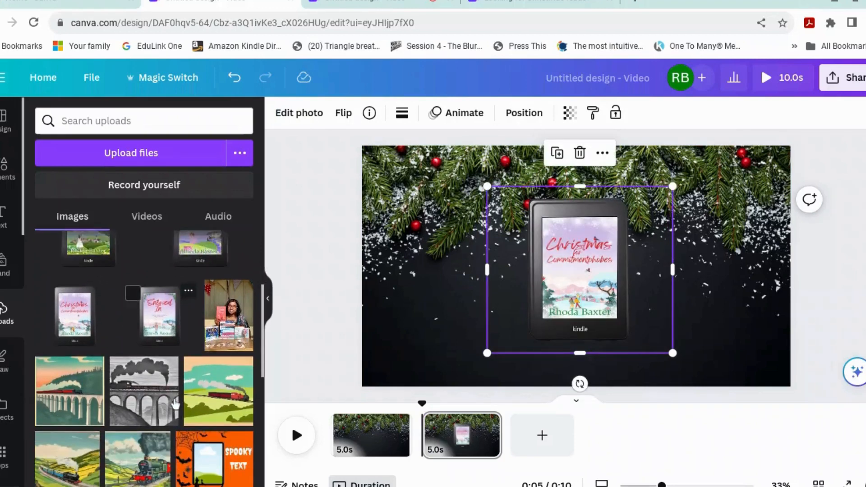
pyautogui.click(172, 124)
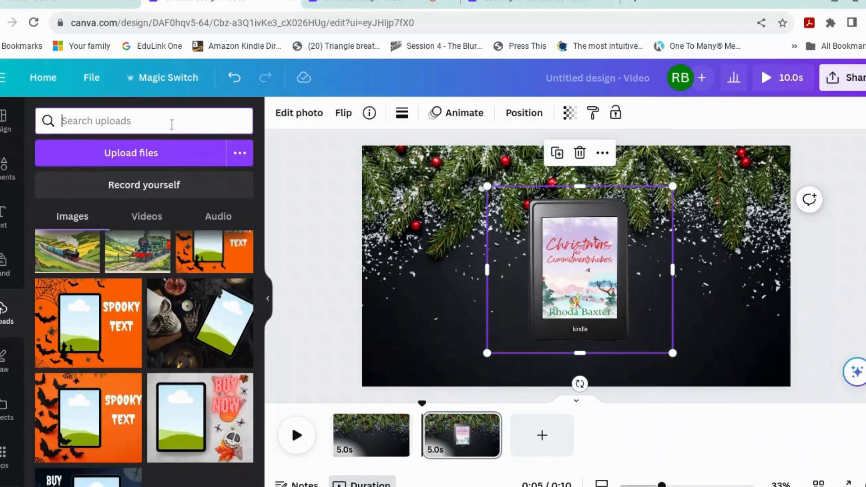
pyautogui.write('girl at ')
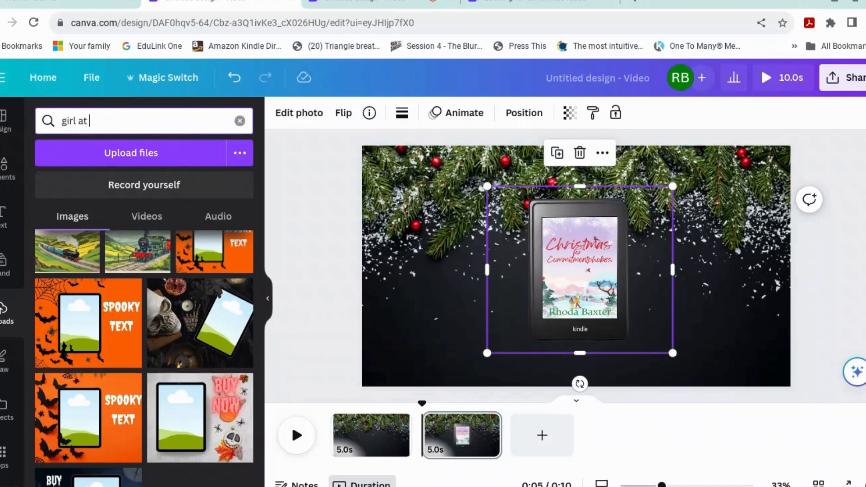
pyautogui.write('christmas')
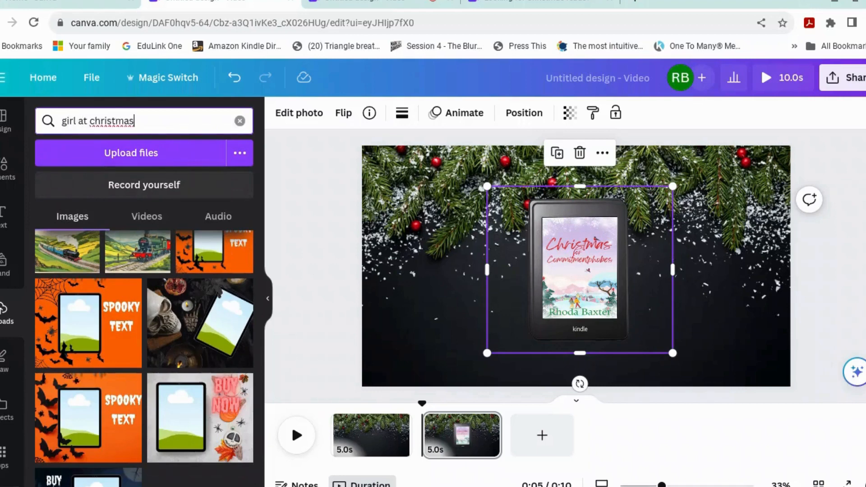
pyautogui.press('Return')
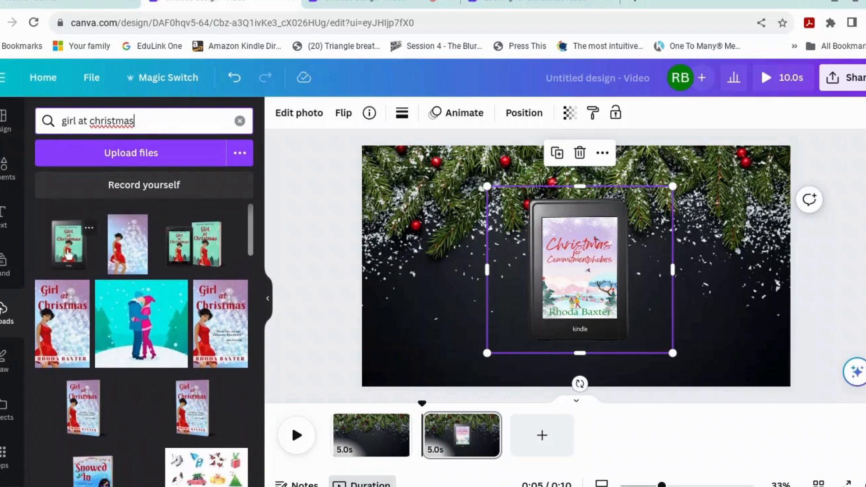
pyautogui.click(68, 255)
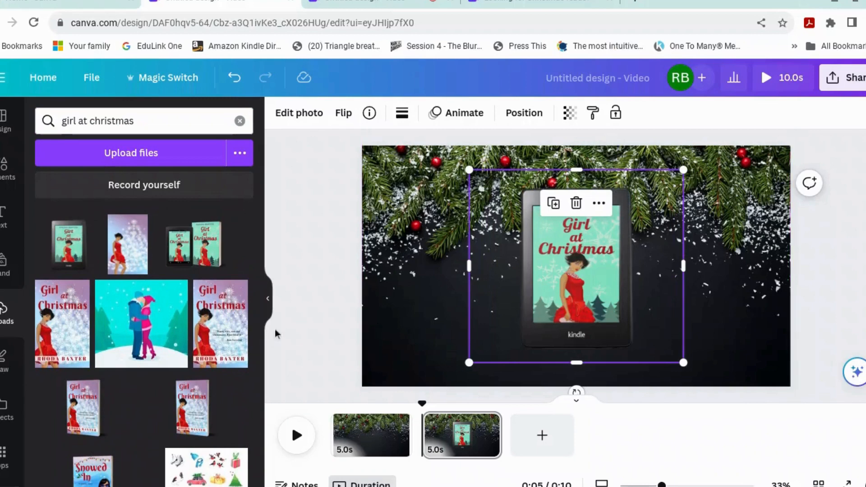
pyautogui.click(318, 302)
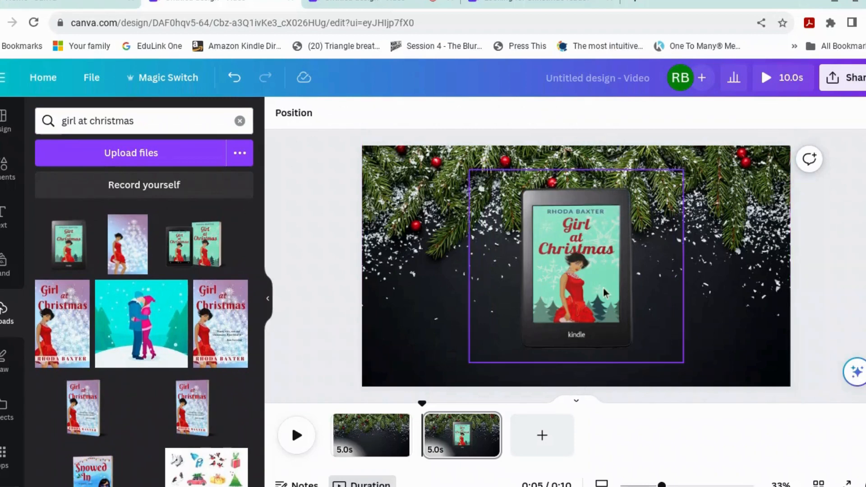
# - Spread the three Kindle images in a row: "Girl at Christmas" left, "Snowed In" centre, "Christmas for Commitmentphobes" right
pyautogui.moveTo(603, 290); pyautogui.dragTo(483, 299)
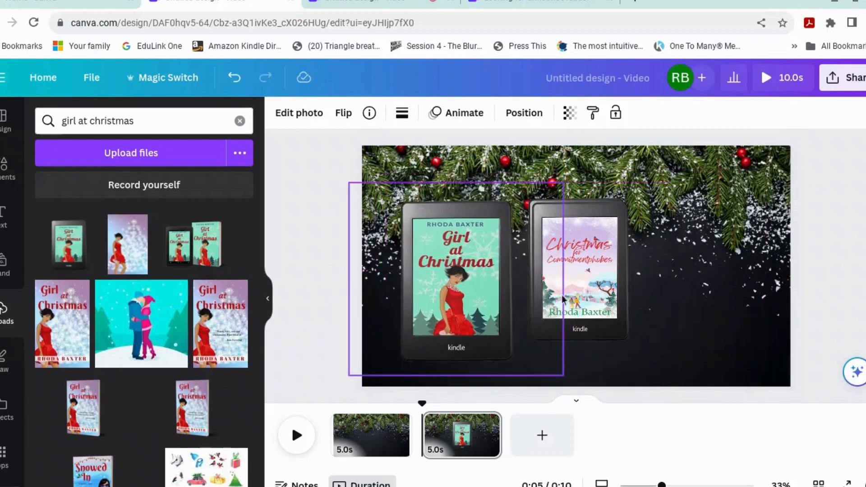
pyautogui.moveTo(595, 295); pyautogui.dragTo(727, 311)
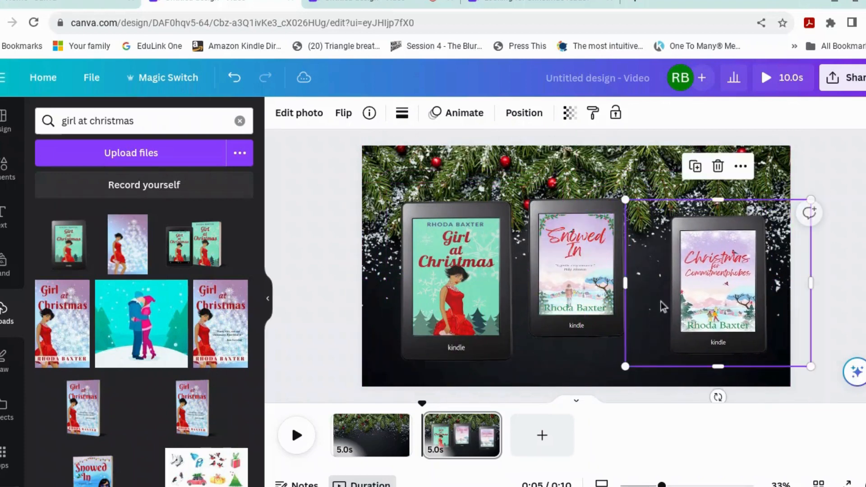
pyautogui.moveTo(589, 283); pyautogui.dragTo(589, 299)
# - Shrink the "Girl at Christmas" Kindle image to about the size of the other two and align it with them
pyautogui.click(470, 293)
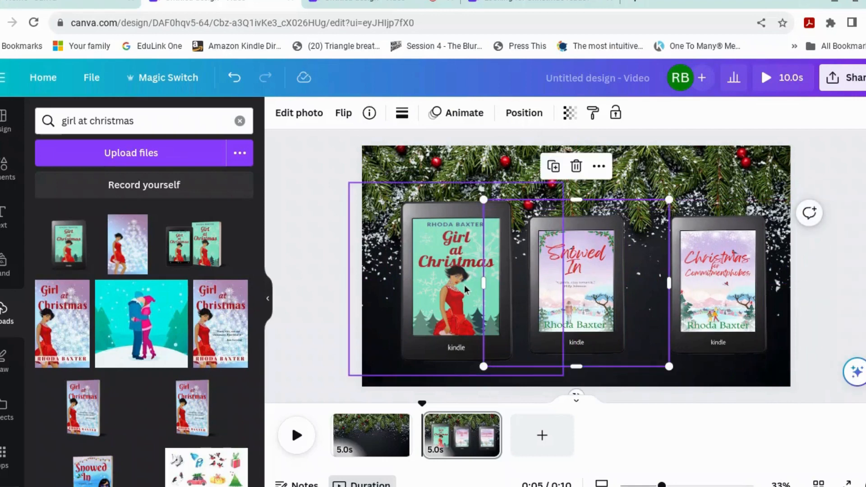
pyautogui.moveTo(563, 183); pyautogui.dragTo(545, 199)
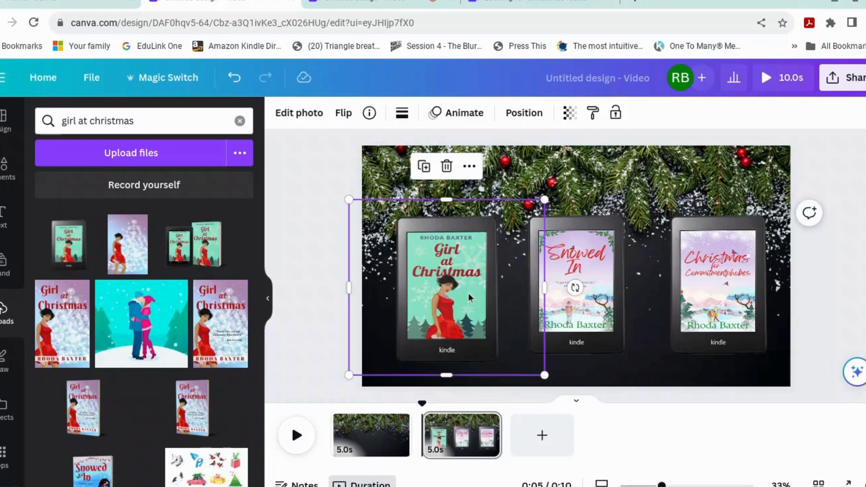
pyautogui.moveTo(470, 298); pyautogui.dragTo(467, 291)
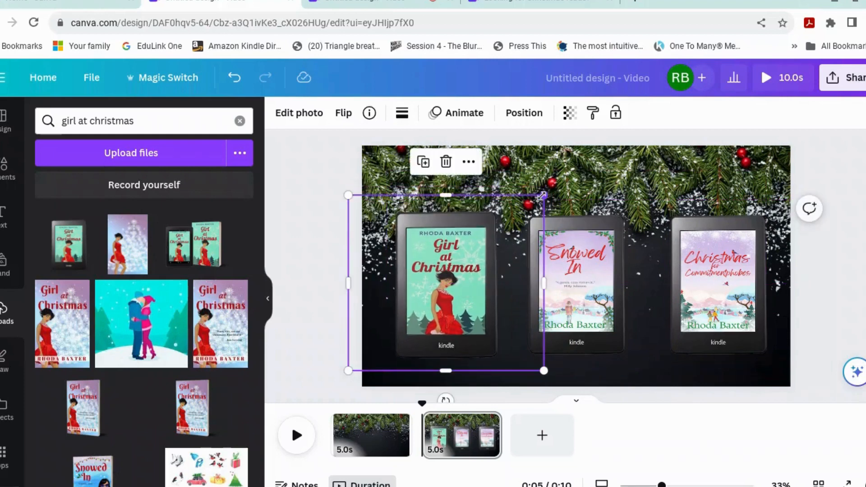
pyautogui.moveTo(539, 200); pyautogui.dragTo(537, 202)
pyautogui.click(609, 293)
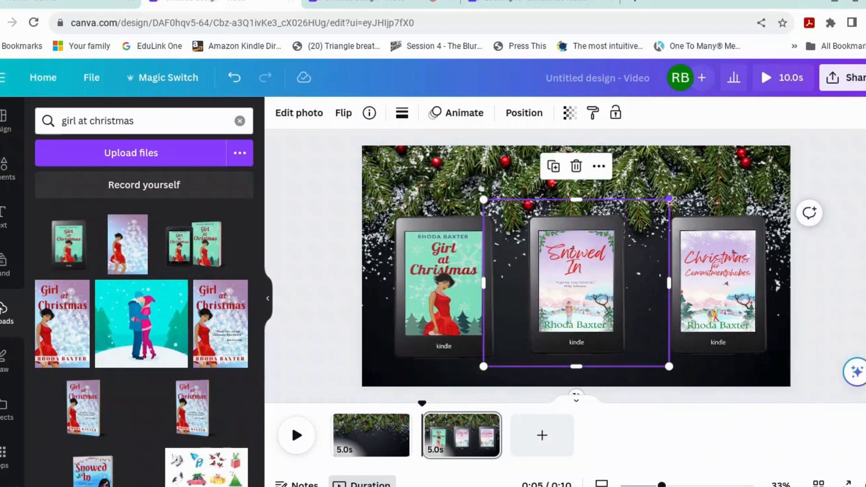
pyautogui.moveTo(669, 200)
pyautogui.mouseDown()
pyautogui.moveTo(662, 205)
pyautogui.moveTo(669, 199)
pyautogui.mouseUp()
pyautogui.click(735, 280)
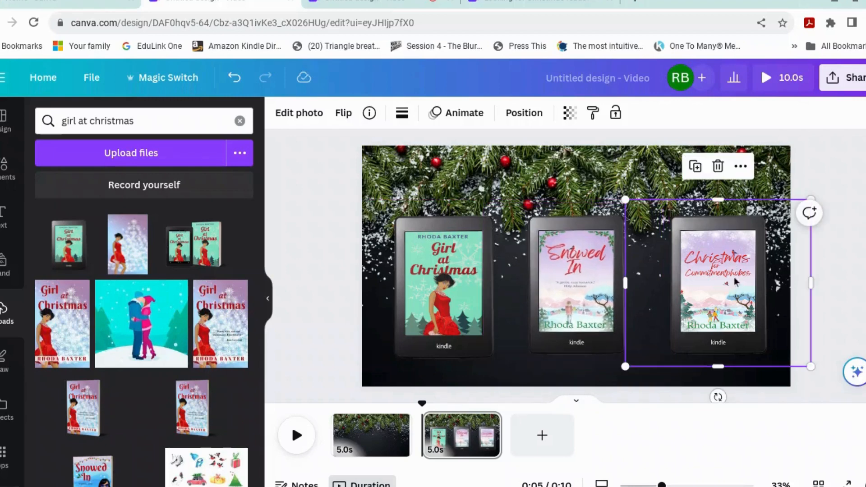
# - Shift the three Kindle images slightly left, then scale them down together so they fit across the page
pyautogui.moveTo(431, 284); pyautogui.dragTo(415, 284)
pyautogui.moveTo(566, 296); pyautogui.dragTo(559, 299)
pyautogui.moveTo(714, 302); pyautogui.dragTo(708, 295)
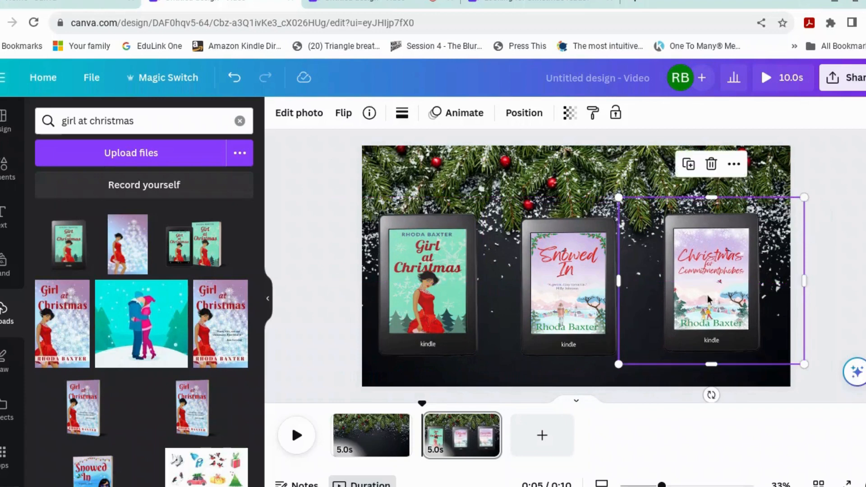
pyautogui.keyDown('shift'); pyautogui.click(543, 282); pyautogui.keyUp('shift')
pyautogui.keyDown('shift'); pyautogui.click(656, 283); pyautogui.keyUp('shift')
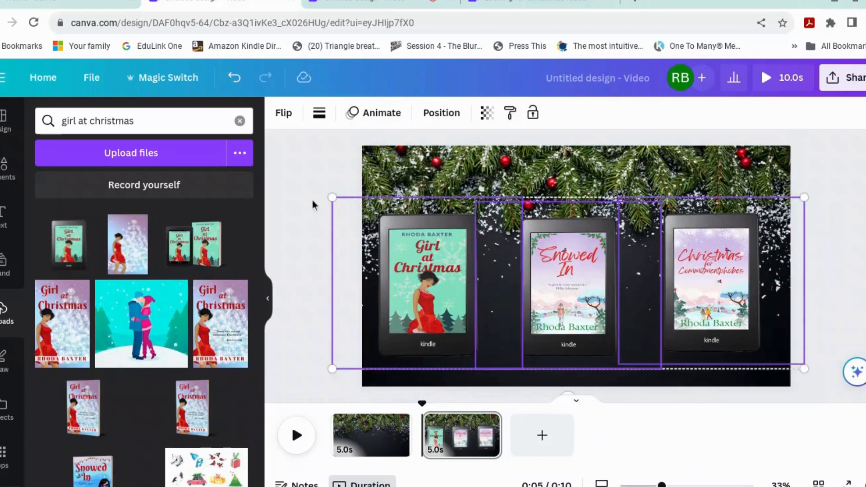
pyautogui.moveTo(333, 197); pyautogui.dragTo(367, 216)
pyautogui.press('Escape')
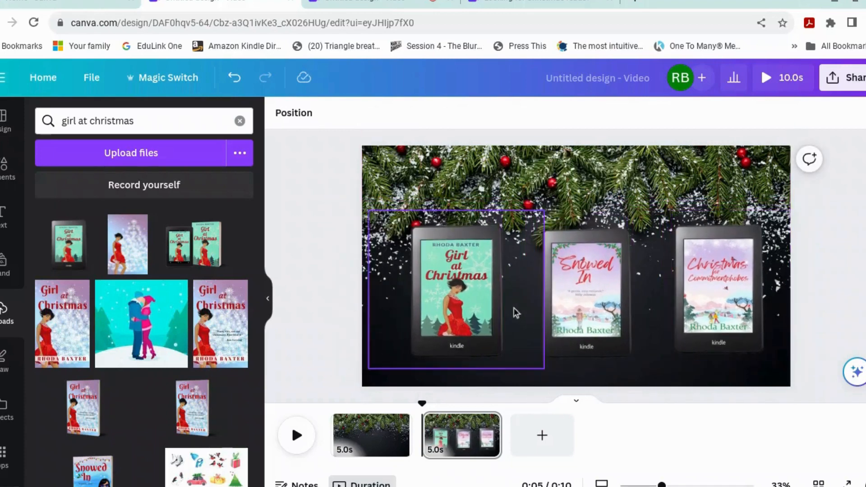
# - Respace the Kindle images by moving "Girl at Christmas" left, centring "Snowed In" on the page and nudging "Christmas for Commitmentphobes" up
pyautogui.moveTo(467, 307); pyautogui.dragTo(454, 307)
pyautogui.moveTo(588, 310); pyautogui.dragTo(579, 310)
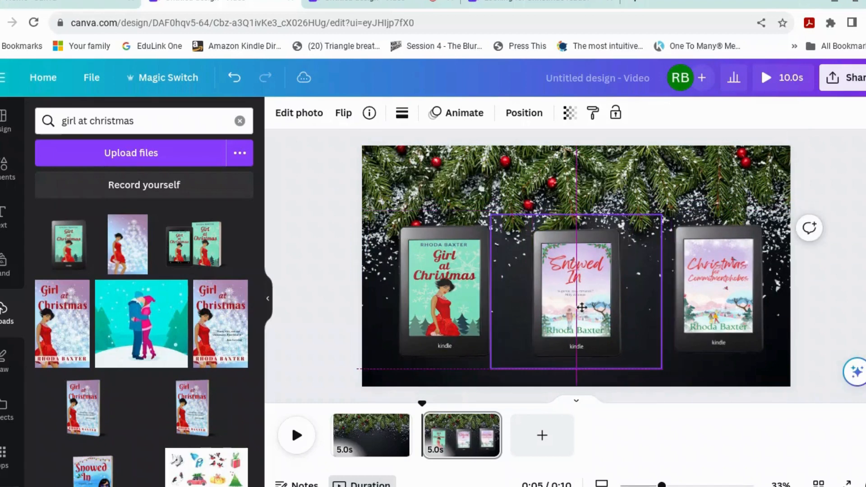
pyautogui.click(693, 315)
pyautogui.moveTo(693, 314); pyautogui.dragTo(691, 309)
pyautogui.press('Escape')
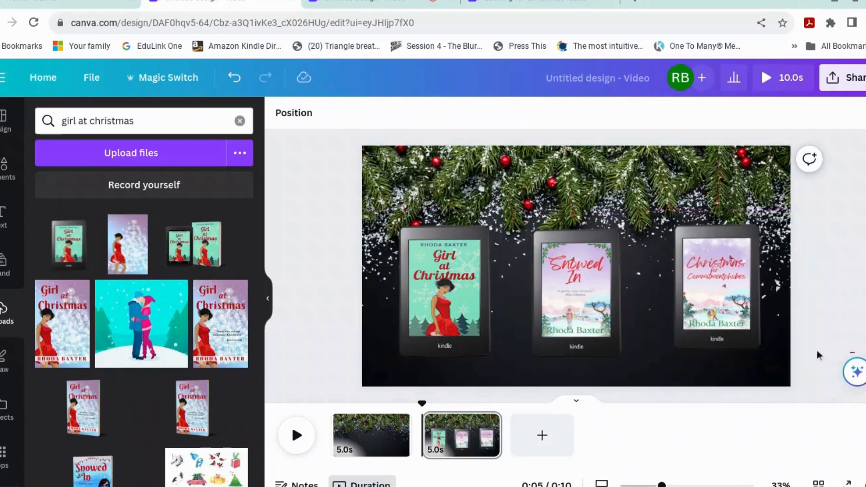
# - Select all three Kindle images and even out their spacing and alignment with Tidy up
pyautogui.moveTo(850, 357); pyautogui.dragTo(372, 229)
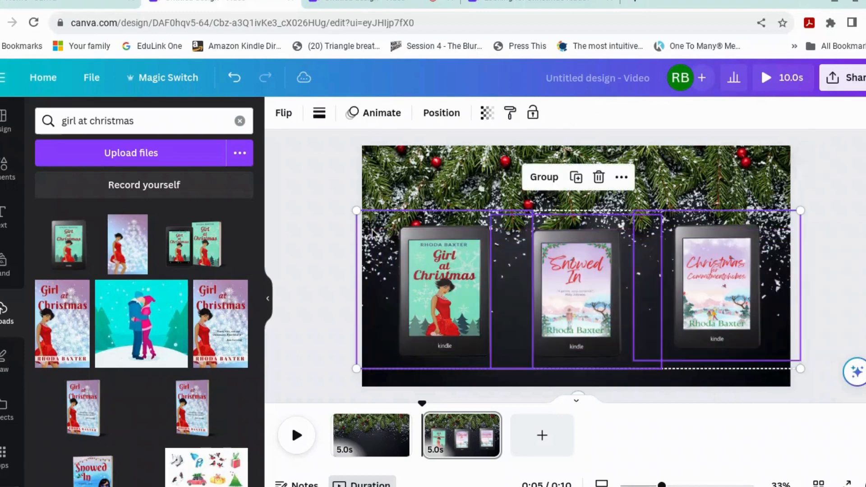
pyautogui.click(442, 115)
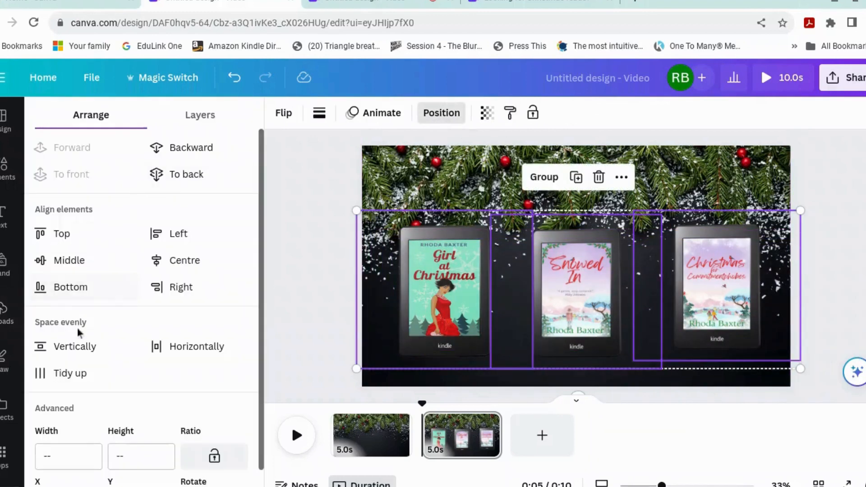
pyautogui.click(70, 381)
pyautogui.click(857, 321)
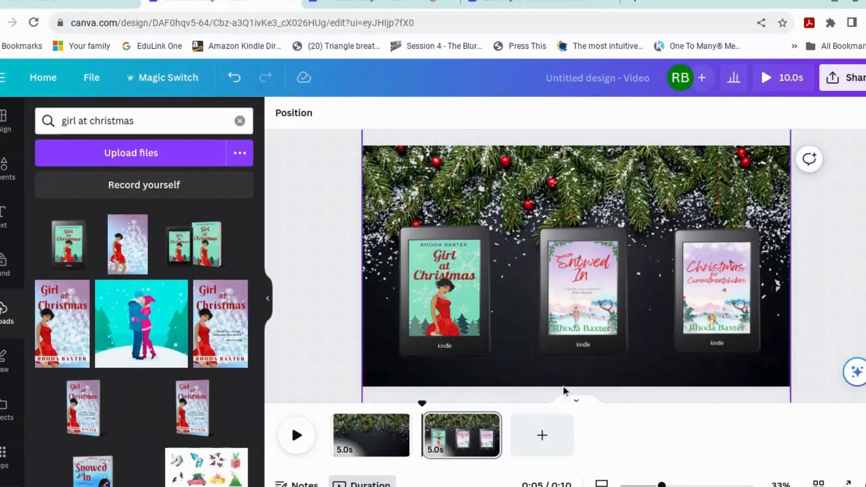
pyautogui.click(371, 451)
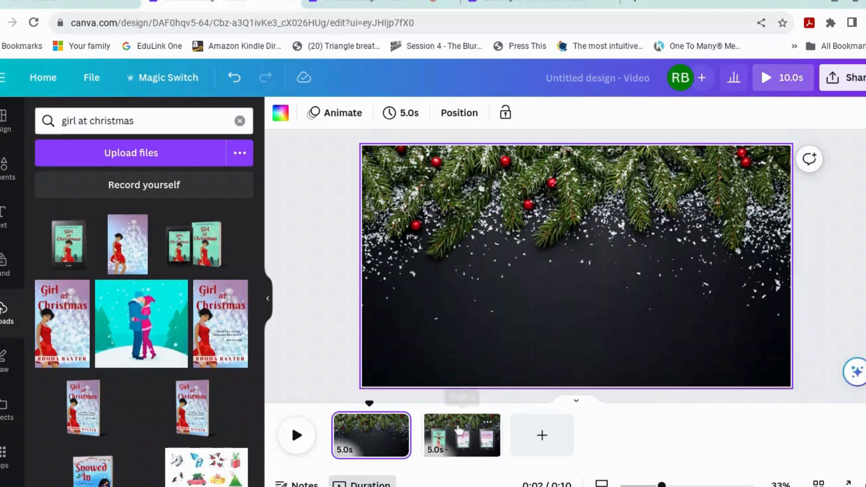
pyautogui.click(462, 441)
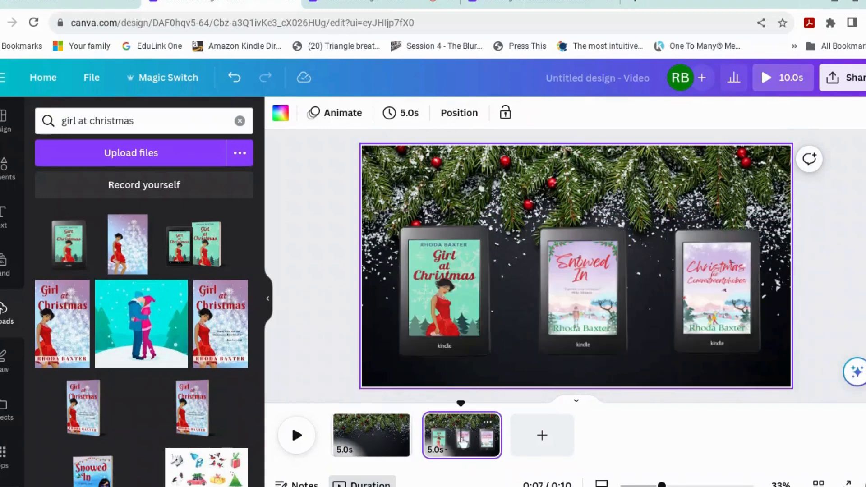
# - Duplicate the three-Kindle page, then delete the "Snowed In" and "Christmas for Commitmentphobes" images from the second page
pyautogui.rightClick(468, 440)
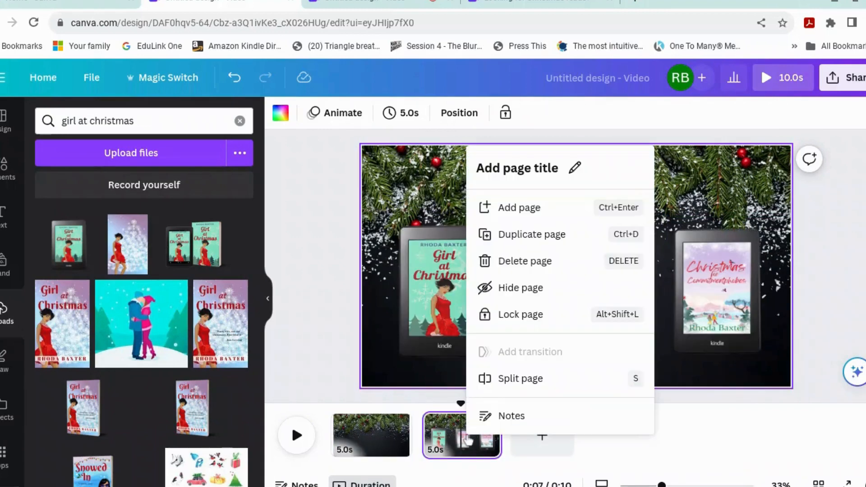
pyautogui.click(513, 240)
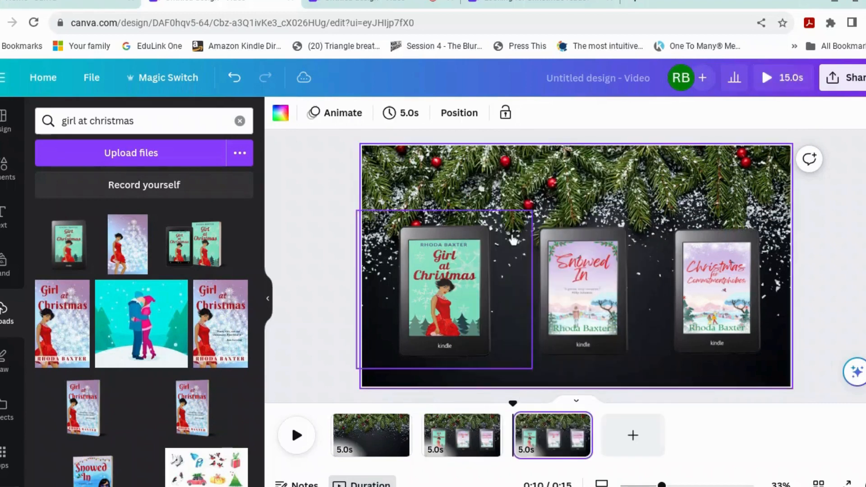
pyautogui.click(462, 444)
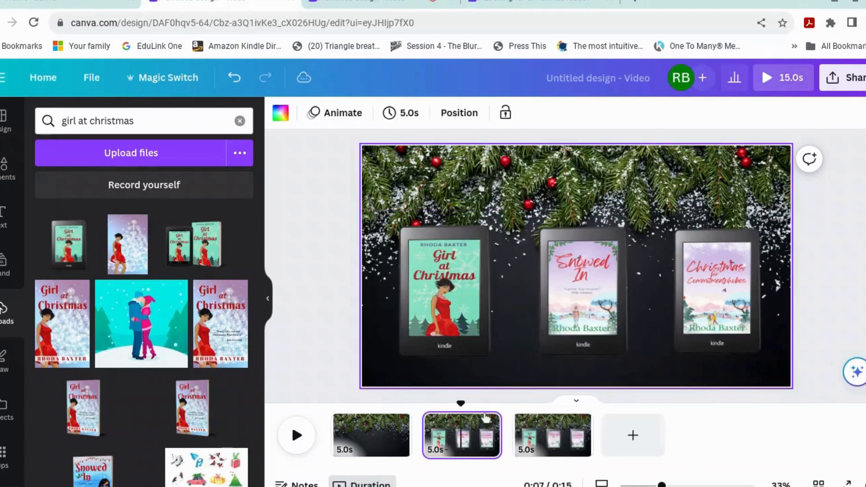
pyautogui.click(566, 328)
pyautogui.press('Delete')
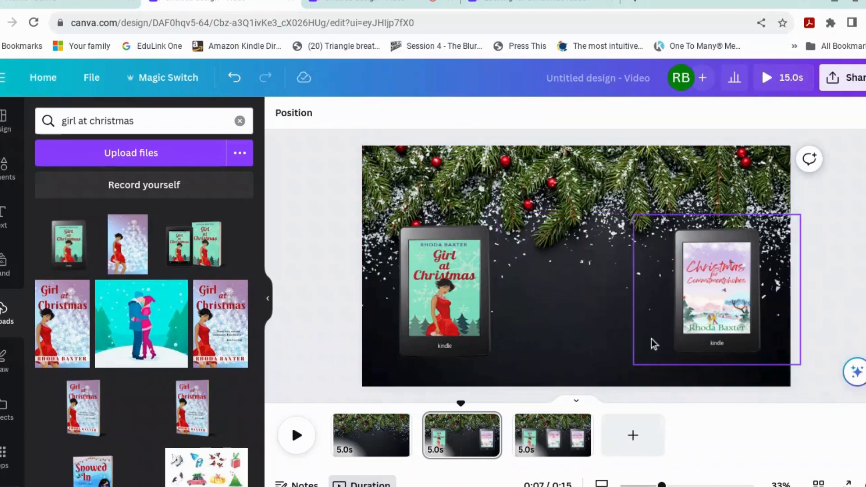
pyautogui.click(693, 324)
pyautogui.press('Delete')
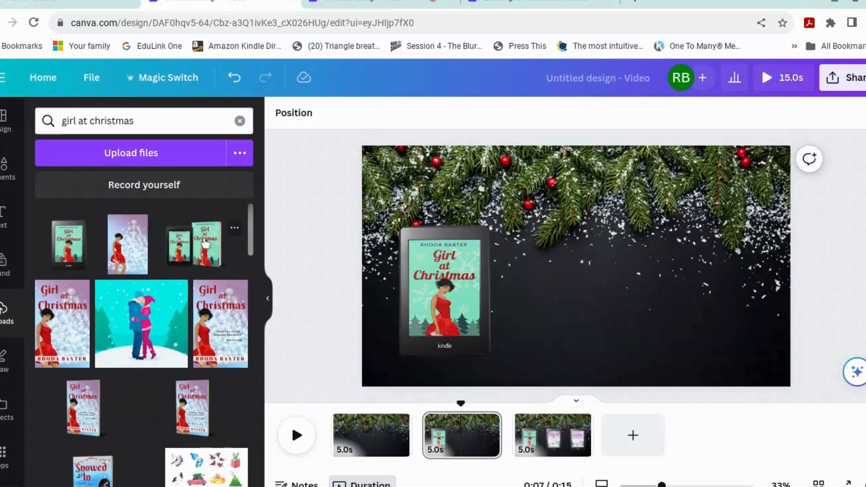
# - Add the recently used gold sparkle graphic to the second page and place it over the "Girl at Christmas" Kindle
pyautogui.click(239, 121)
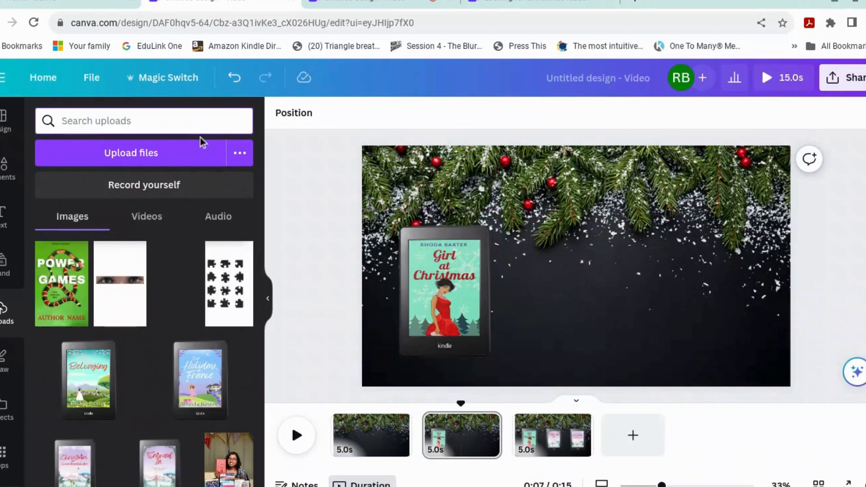
pyautogui.click(6, 170)
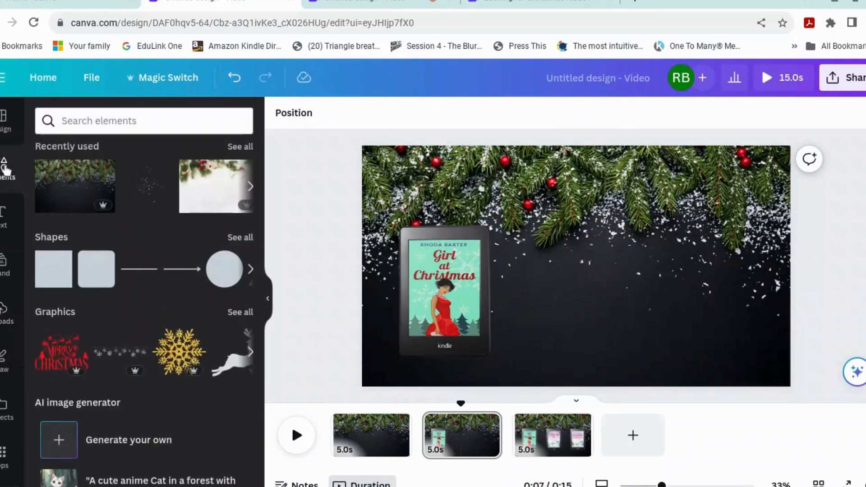
pyautogui.click(120, 121)
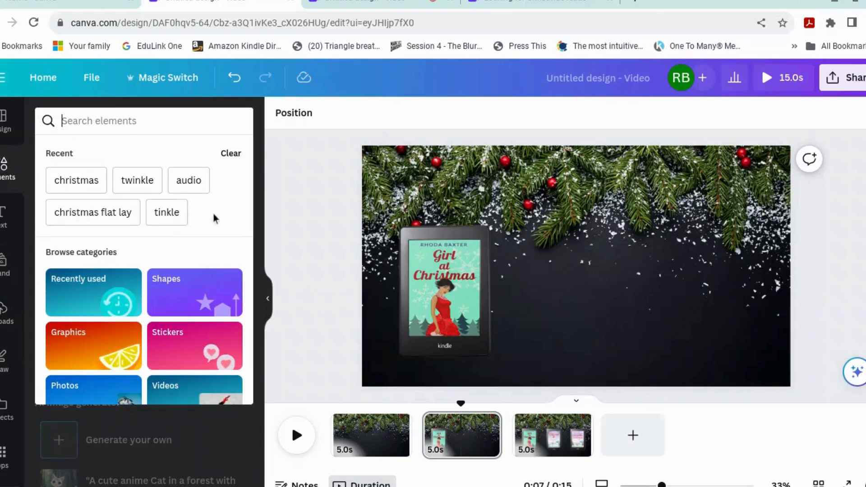
pyautogui.click(292, 221)
pyautogui.click(149, 201)
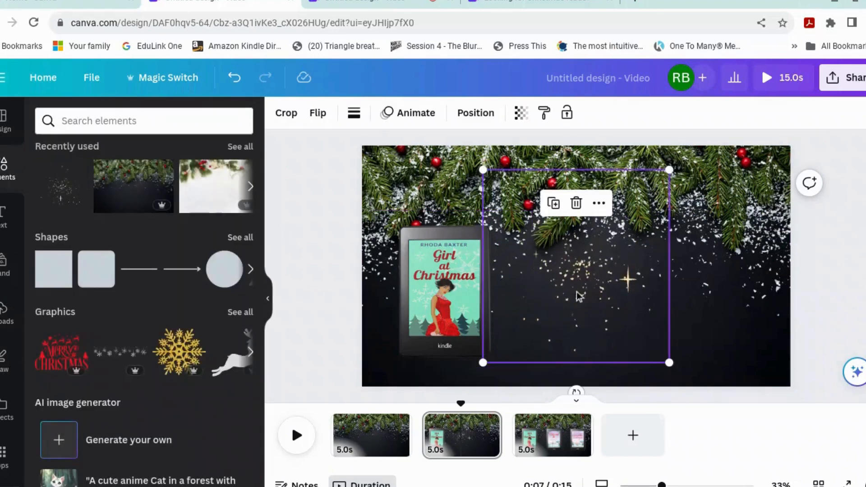
pyautogui.moveTo(558, 294); pyautogui.dragTo(446, 302)
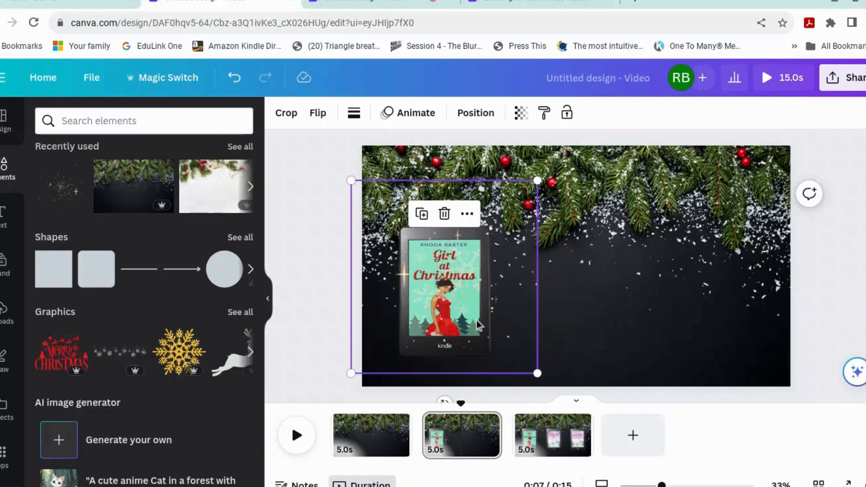
# - Show the timing of the "Girl at Christmas" image through the layers list and trim its start so it appears shortly after the page begins
pyautogui.rightClick(478, 280)
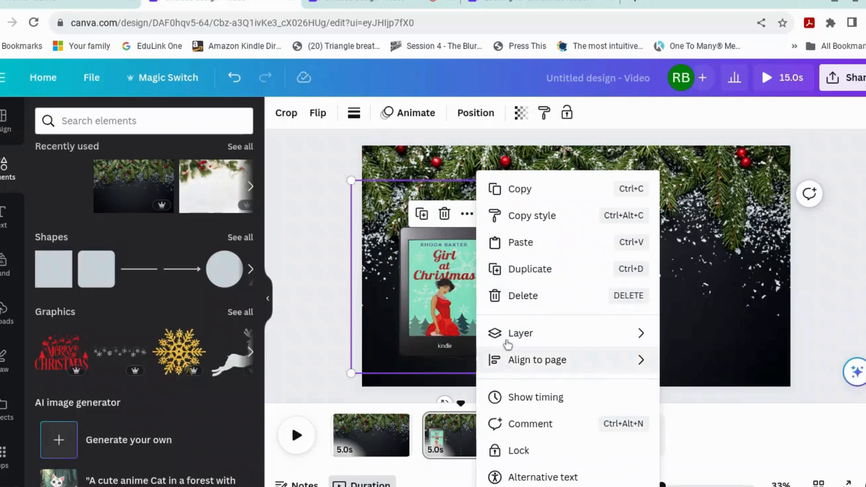
pyautogui.moveTo(511, 336)
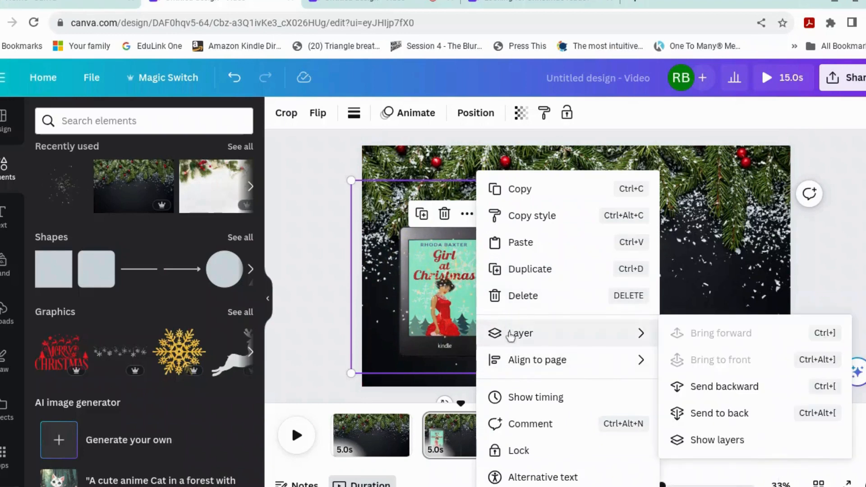
pyautogui.click(701, 445)
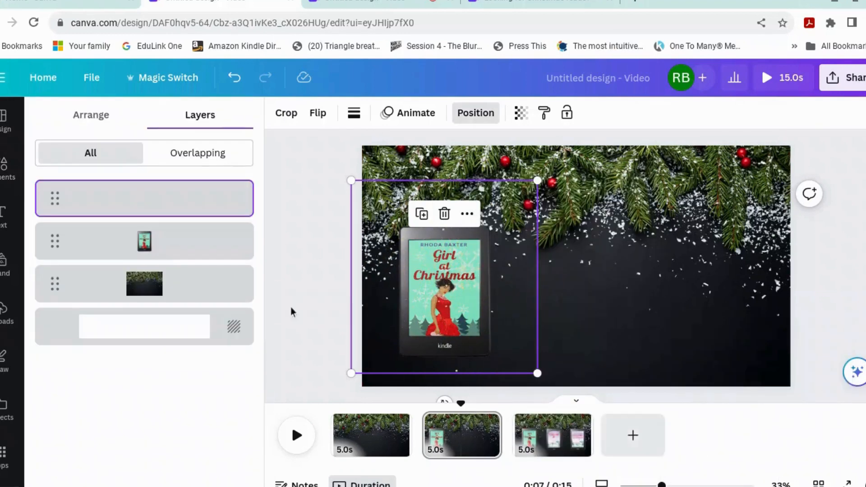
pyautogui.click(220, 239)
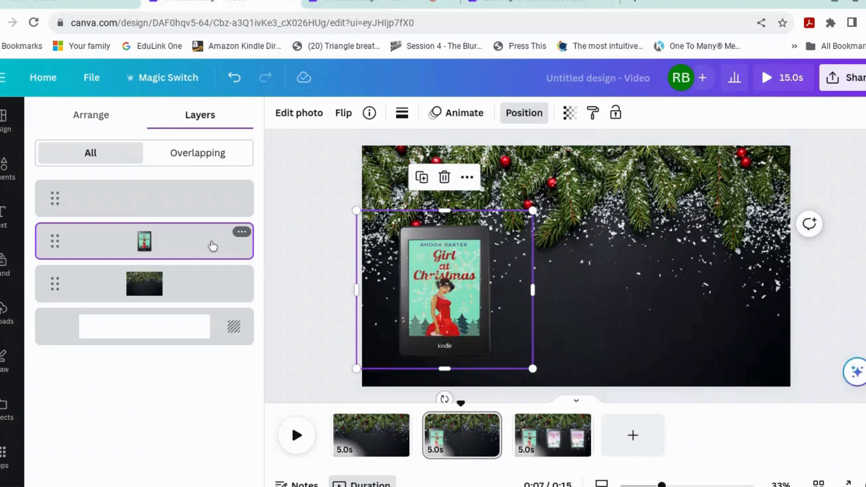
pyautogui.rightClick(223, 253)
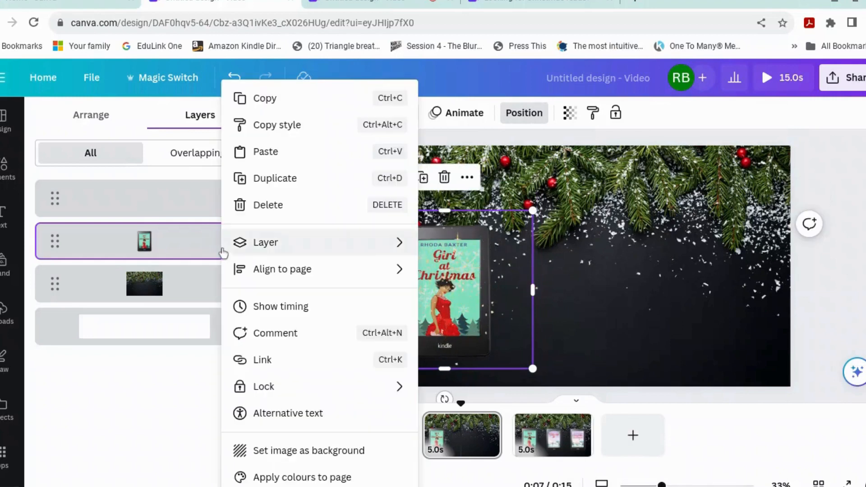
pyautogui.click(299, 310)
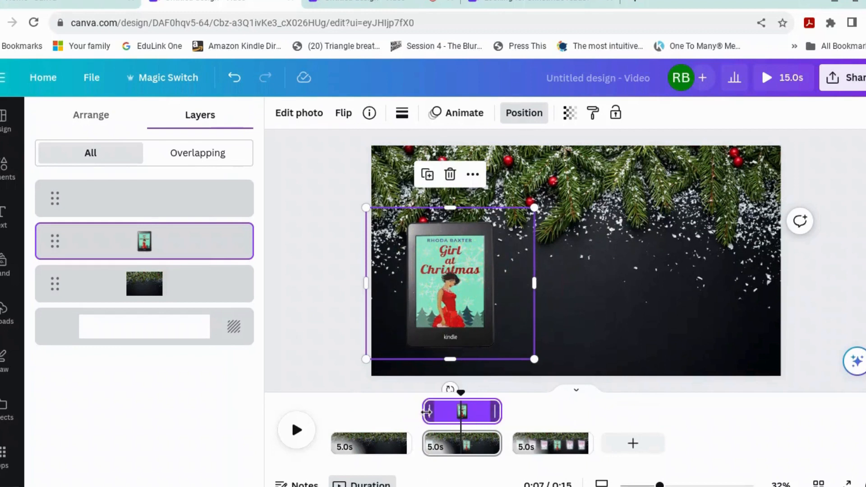
pyautogui.moveTo(426, 411); pyautogui.dragTo(441, 415)
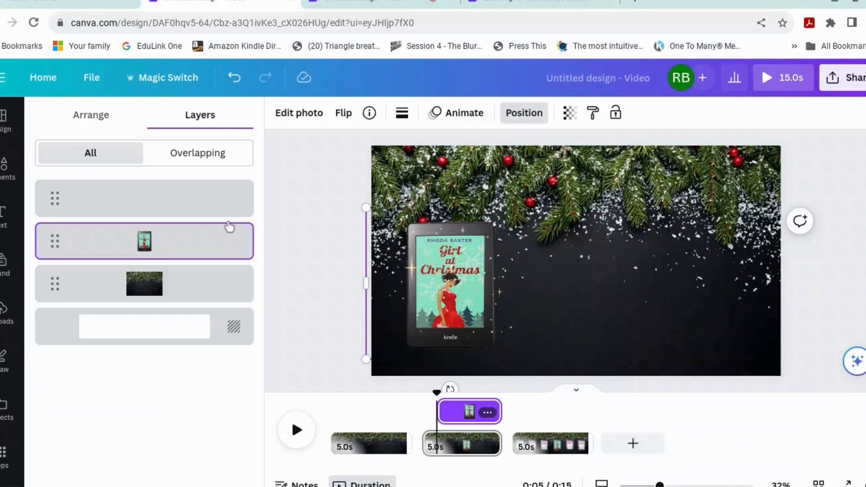
# - Apply a Fade animation on enter to the "Girl at Christmas" image, with Speed at about 70% of its range
pyautogui.click(456, 119)
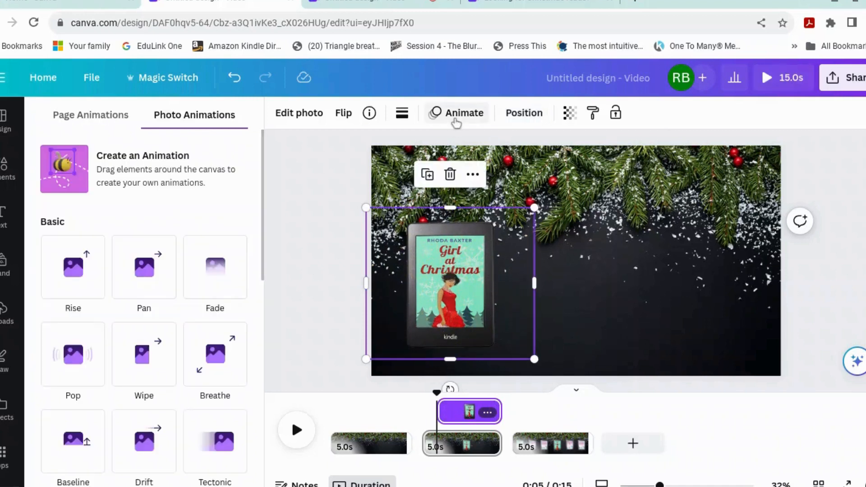
pyautogui.click(217, 279)
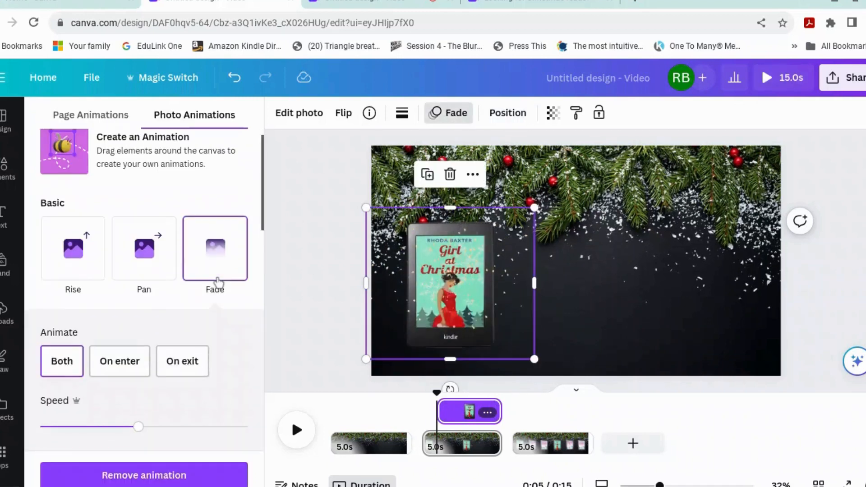
pyautogui.click(123, 373)
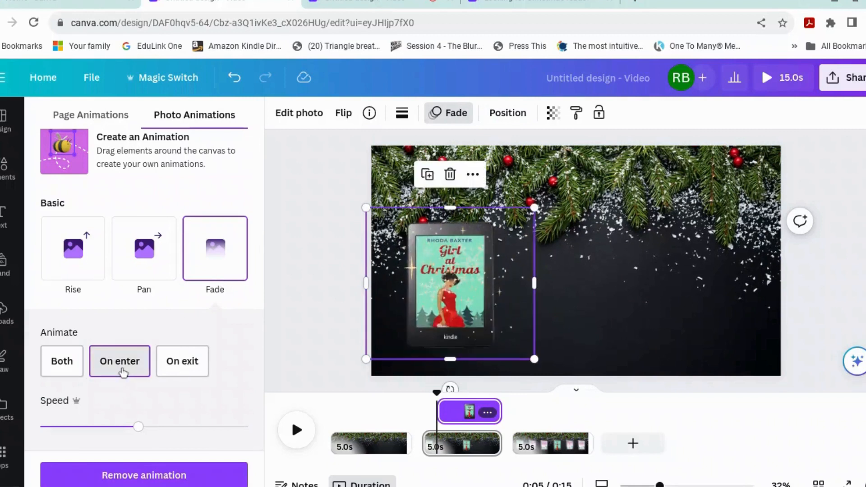
pyautogui.moveTo(144, 433); pyautogui.dragTo(191, 437)
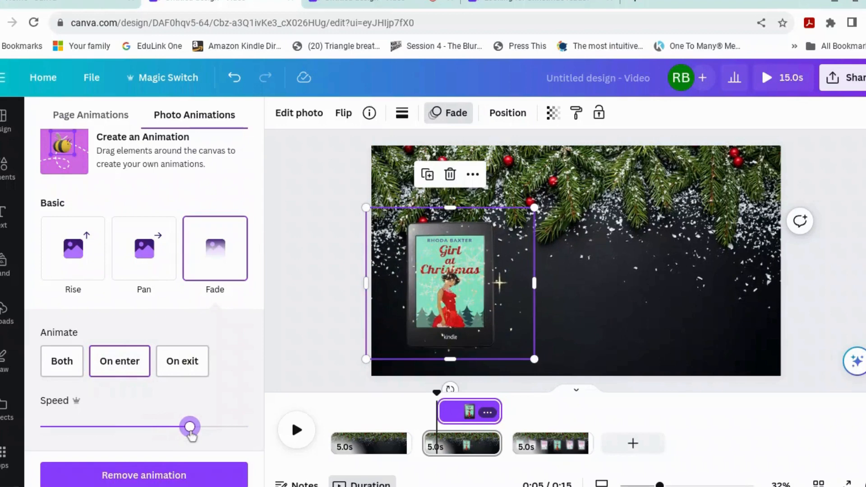
# - Play the video from the start of the second page to check how the Kindle and sparkle appear
pyautogui.click(419, 412)
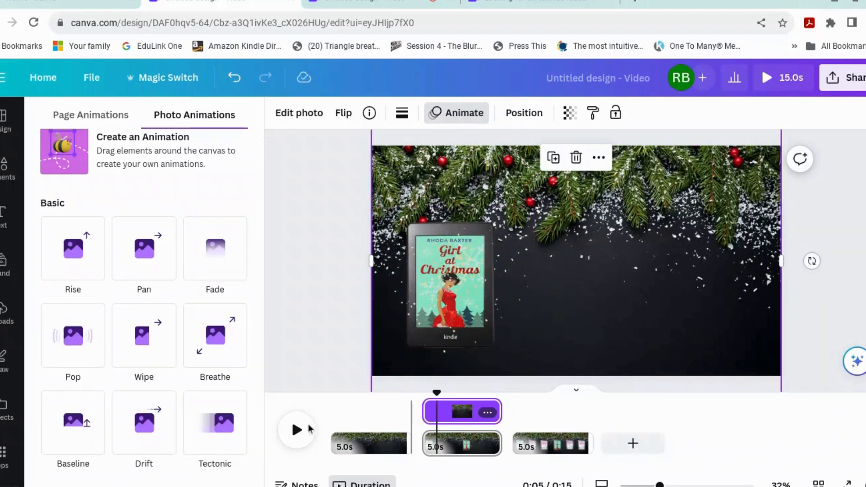
pyautogui.click(297, 430)
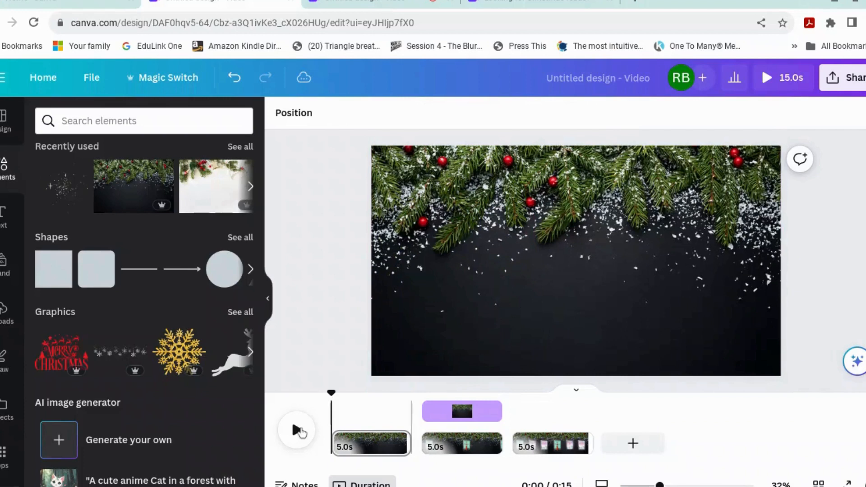
pyautogui.click(412, 415)
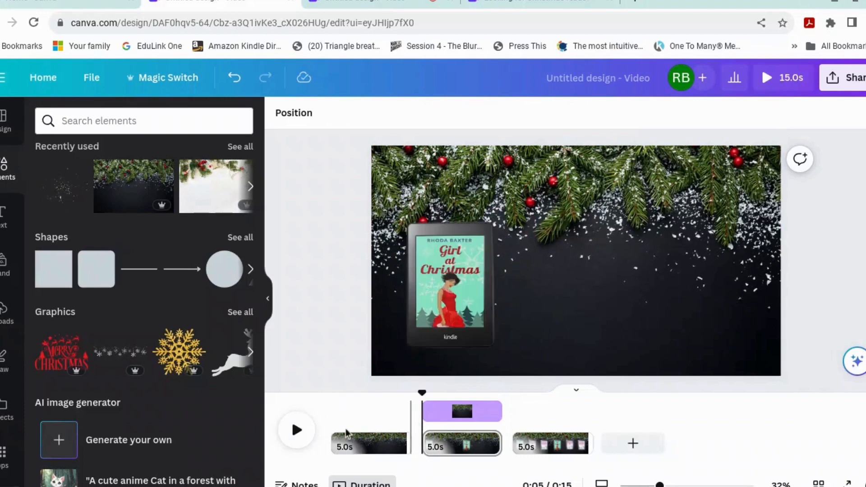
pyautogui.click(298, 431)
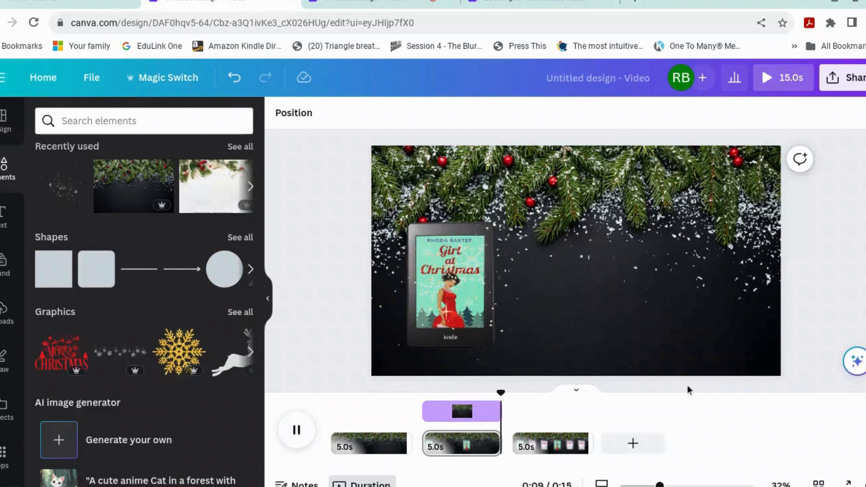
# - Duplicate the three-Kindle page and delete the "Christmas for Commitmentphobes" image from the copy
pyautogui.click(553, 450)
pyautogui.rightClick(552, 450)
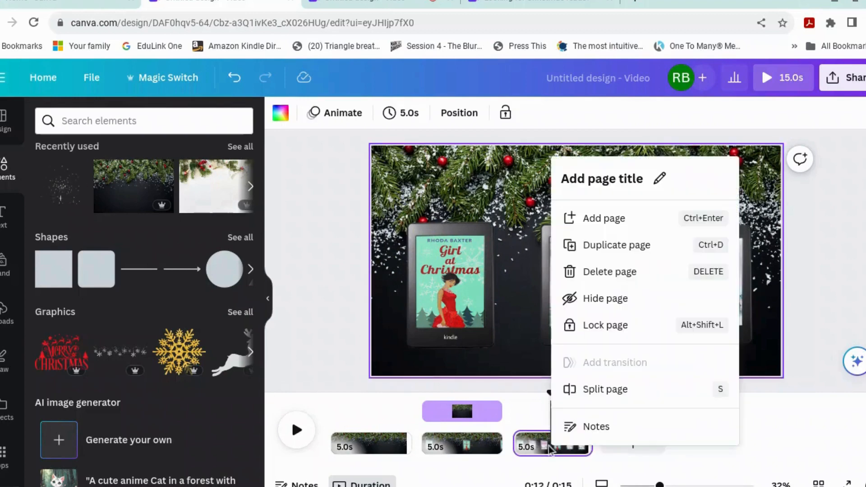
pyautogui.click(620, 248)
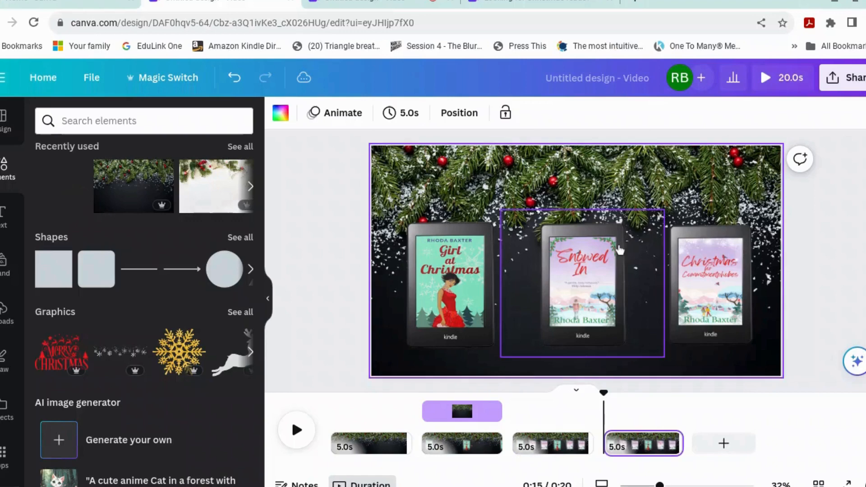
pyautogui.click(724, 291)
pyautogui.press('Delete')
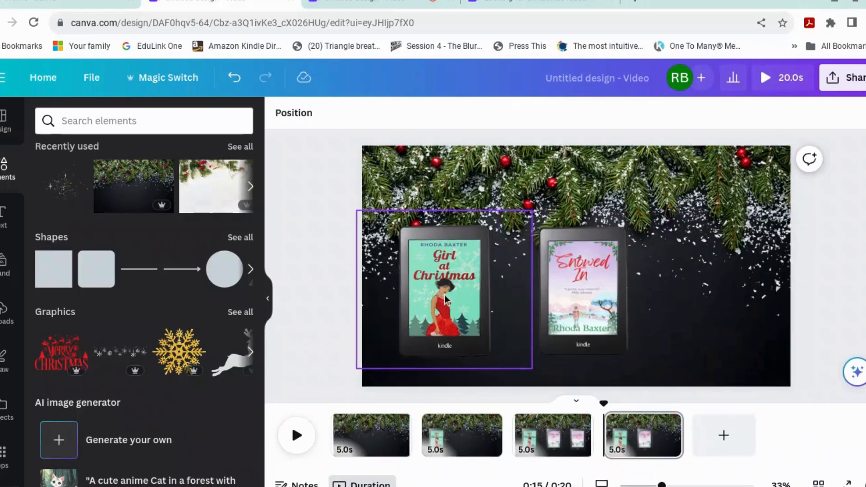
# - Copy the sparkle graphic from the second page and move the two-Kindle page ahead of the three-Kindle page
pyautogui.click(466, 312)
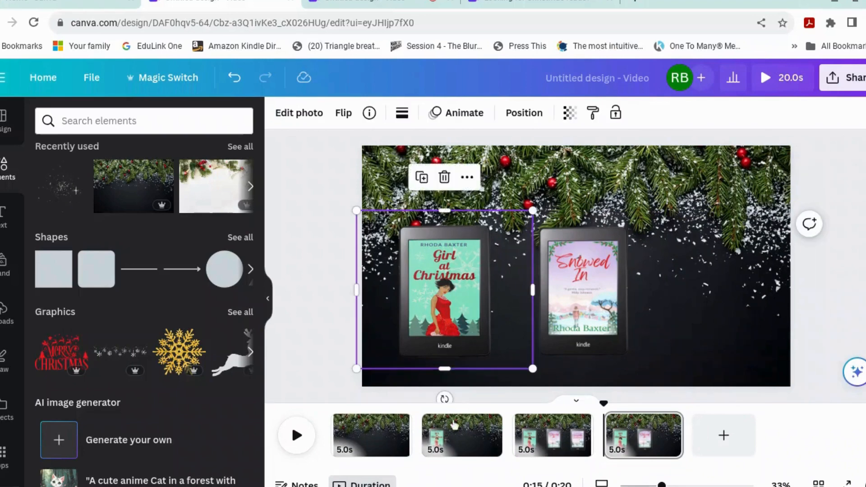
pyautogui.click(453, 438)
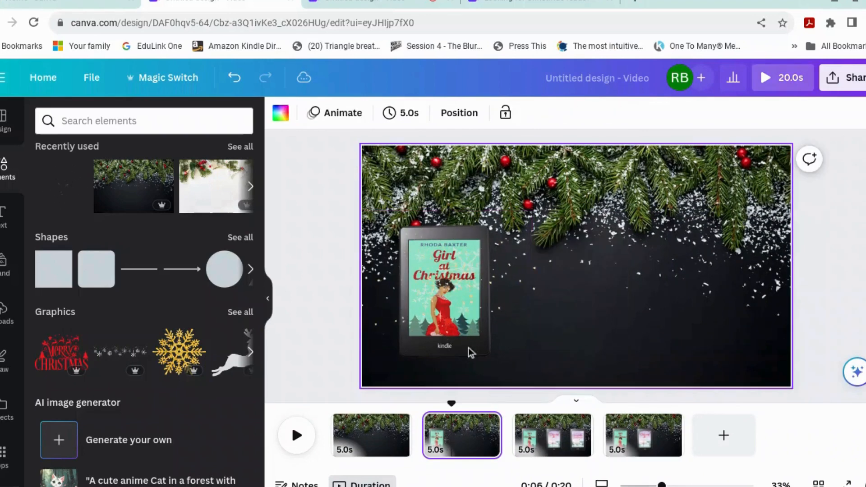
pyautogui.click(456, 294)
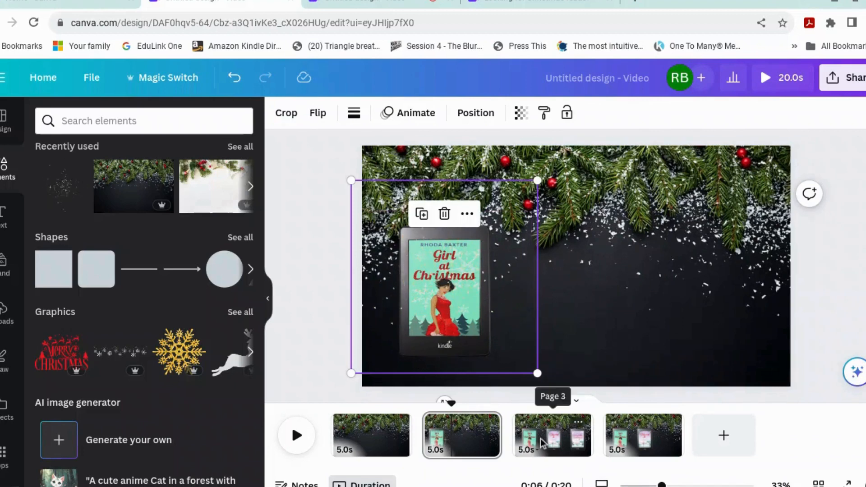
pyautogui.click(654, 441)
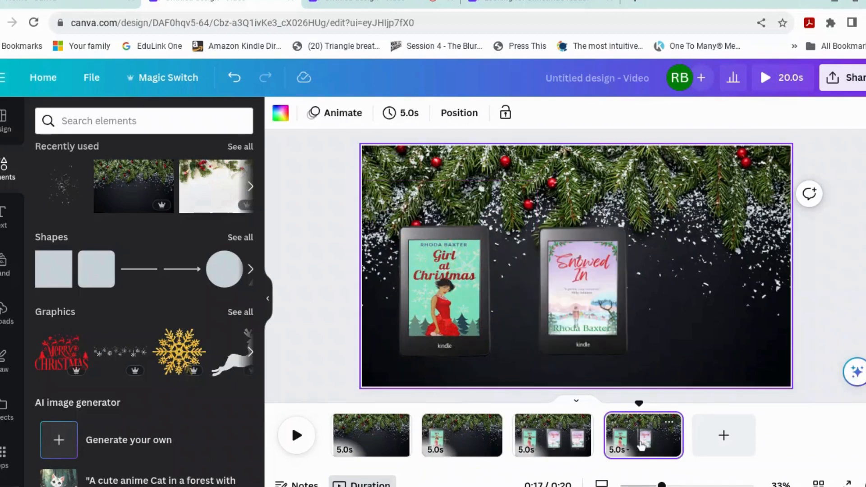
pyautogui.moveTo(648, 437); pyautogui.dragTo(523, 423)
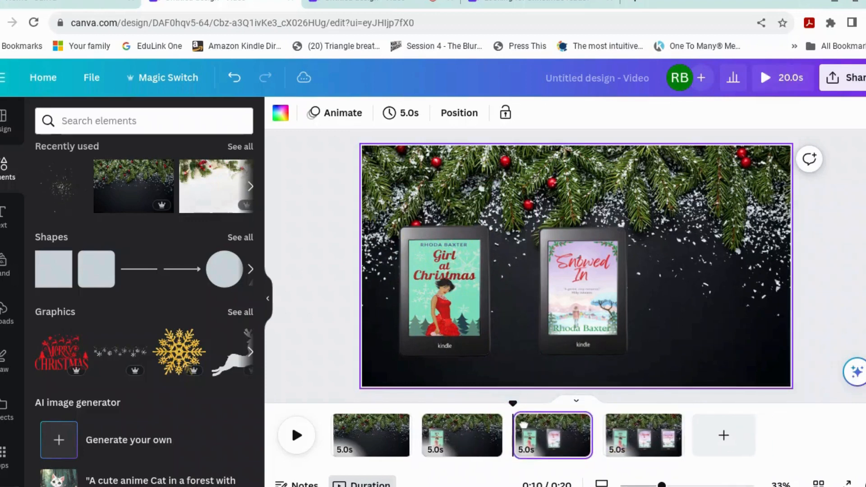
# - Paste the sparkle graphic on the two-Kindle page and position it over the "Snowed In" Kindle
pyautogui.click(590, 308)
pyautogui.click(446, 278)
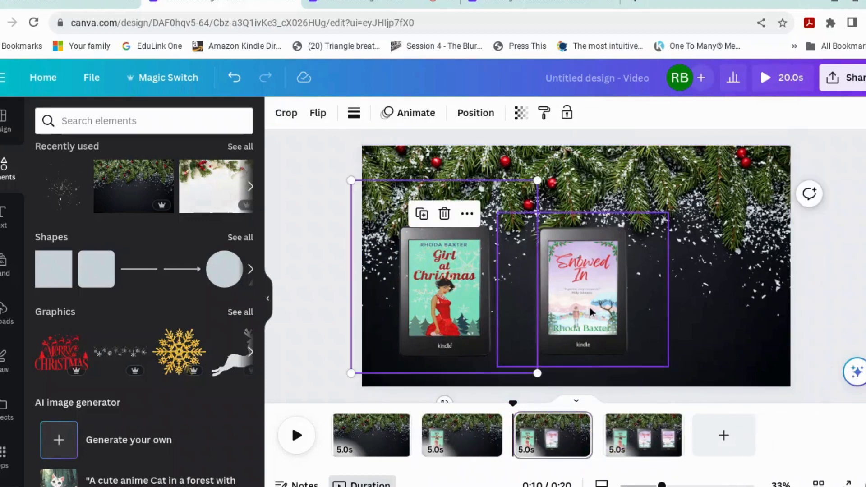
pyautogui.moveTo(529, 285); pyautogui.dragTo(610, 287)
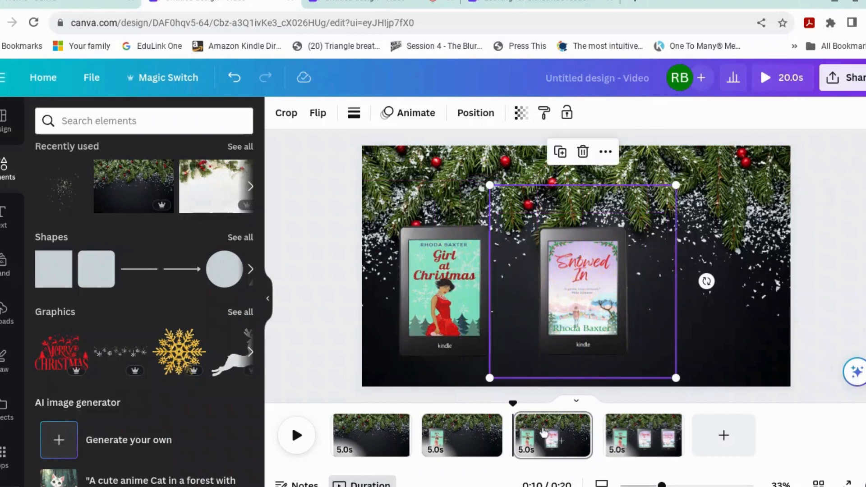
# - Select the "Snowed In" Kindle beneath the sparkle through the page's layers, show its timing and trim its start so it appears slightly after the page begins
pyautogui.rightClick(551, 302)
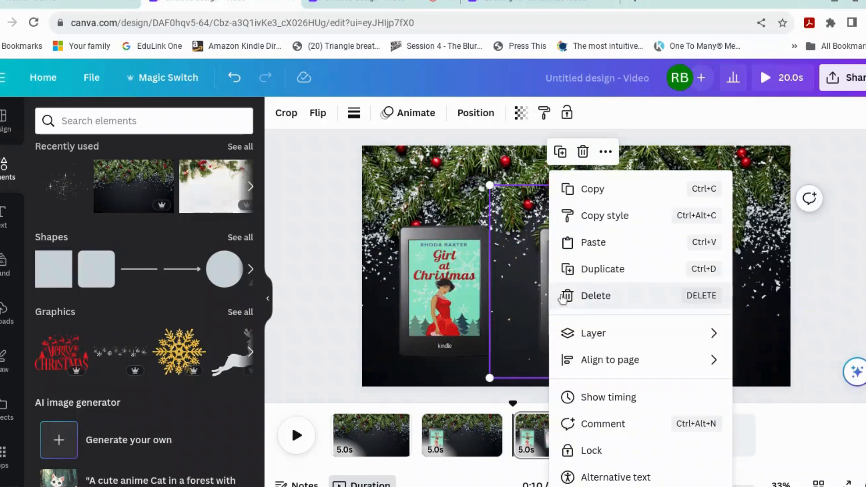
pyautogui.moveTo(596, 342)
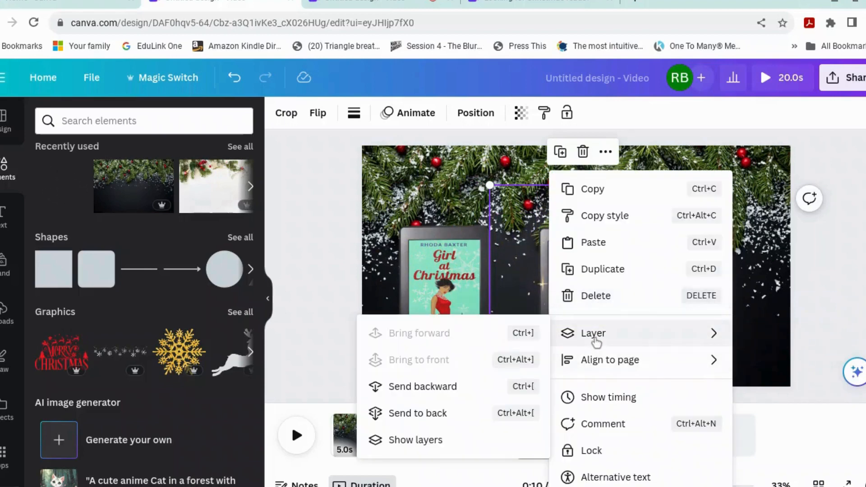
pyautogui.click(431, 447)
pyautogui.click(203, 286)
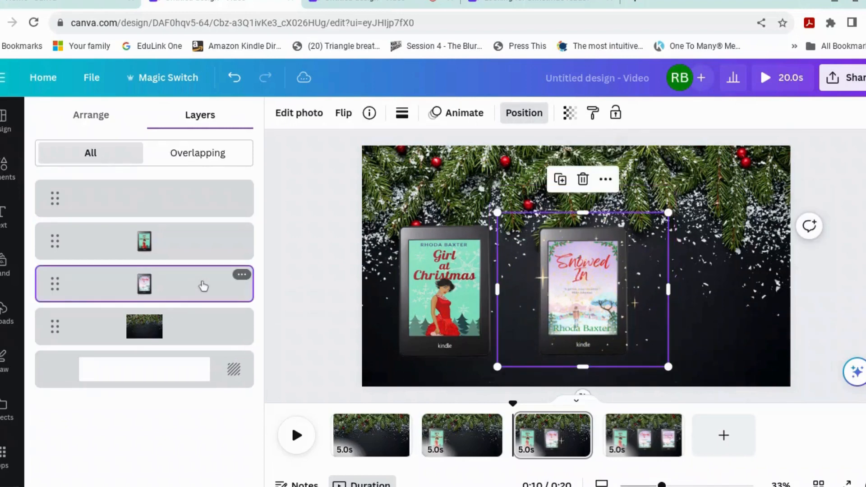
pyautogui.rightClick(233, 294)
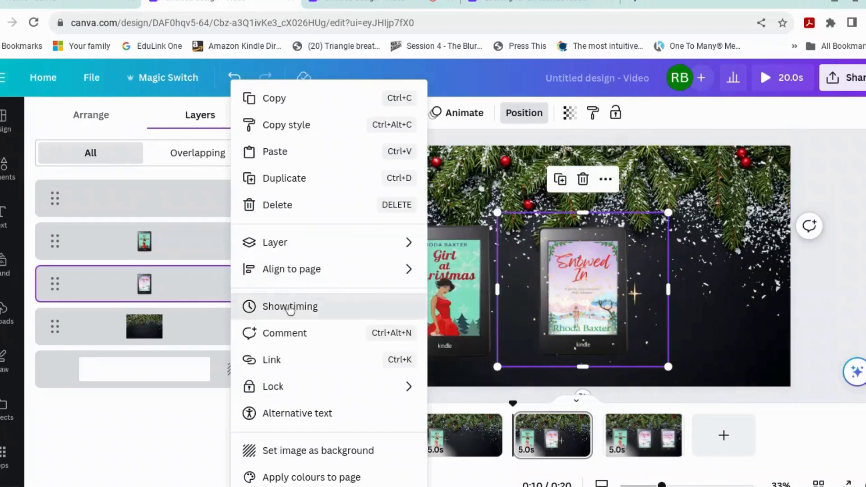
pyautogui.click(253, 306)
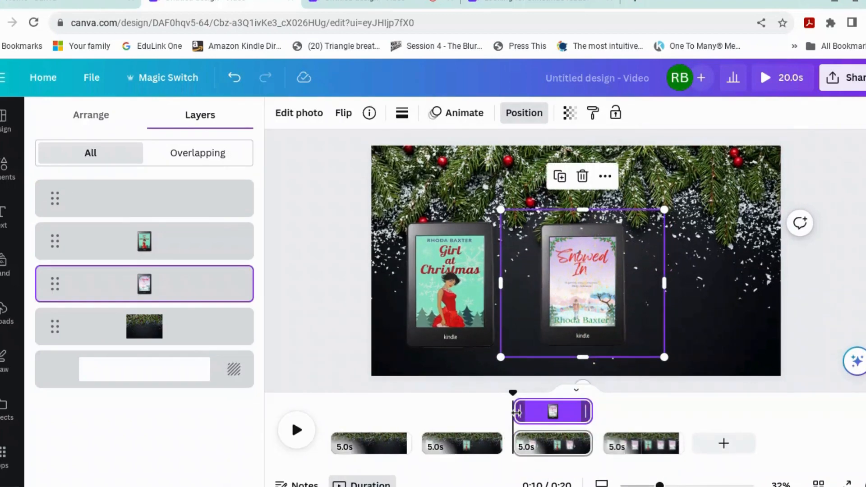
pyautogui.moveTo(526, 413); pyautogui.dragTo(530, 413)
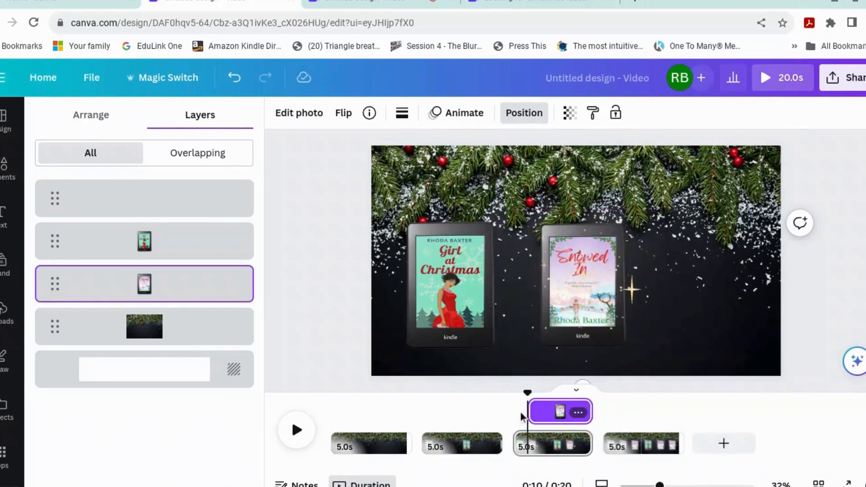
# - Apply a Fade animation to the "Snowed In" Kindle, on enter only, with the speed set above the midpoint
pyautogui.click(471, 115)
pyautogui.click(207, 286)
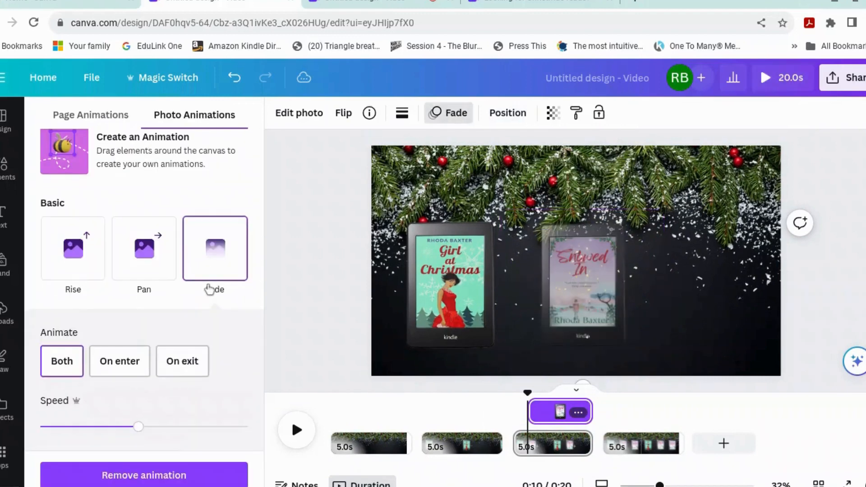
pyautogui.moveTo(163, 433); pyautogui.dragTo(183, 426)
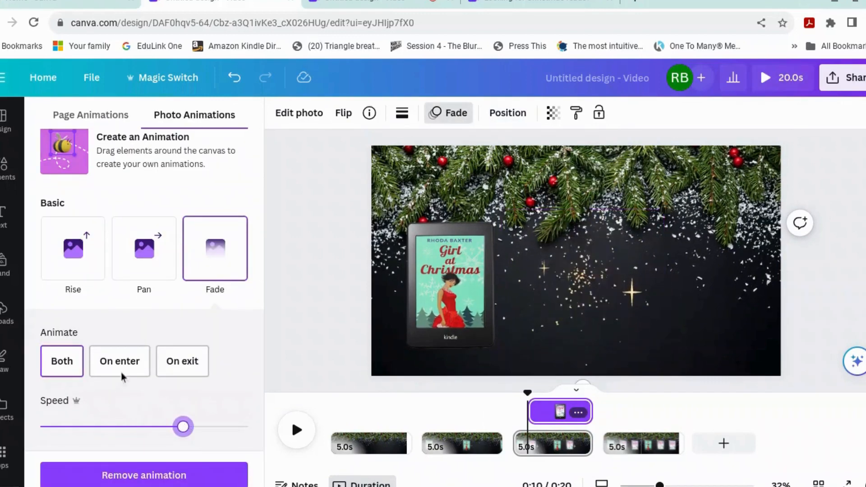
pyautogui.click(116, 366)
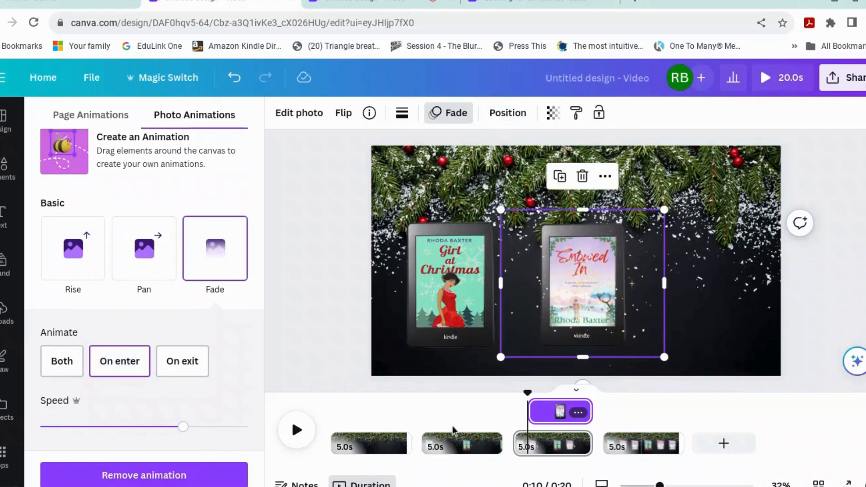
# - Duplicate the fourth page, which holds all three Kindles
pyautogui.click(619, 459)
pyautogui.click(628, 450)
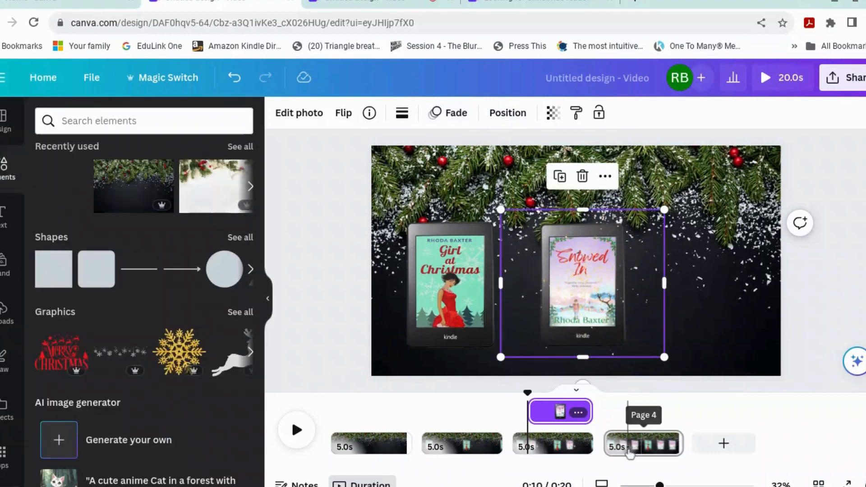
pyautogui.rightClick(630, 452)
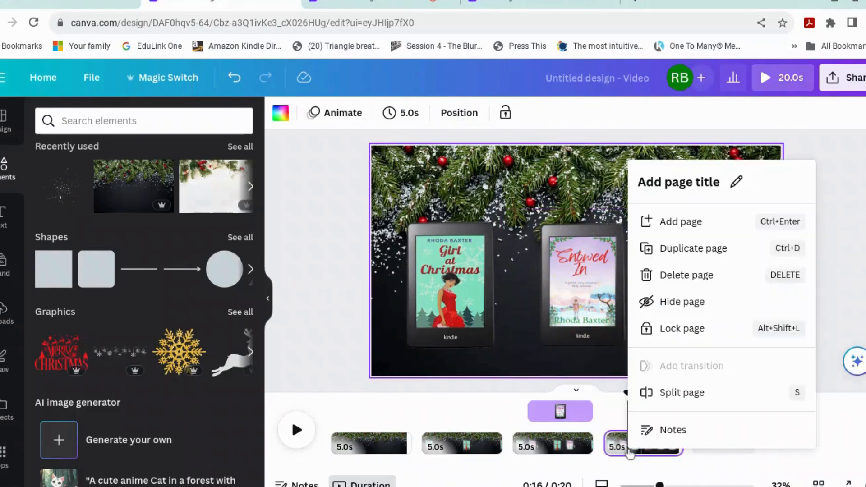
pyautogui.click(709, 250)
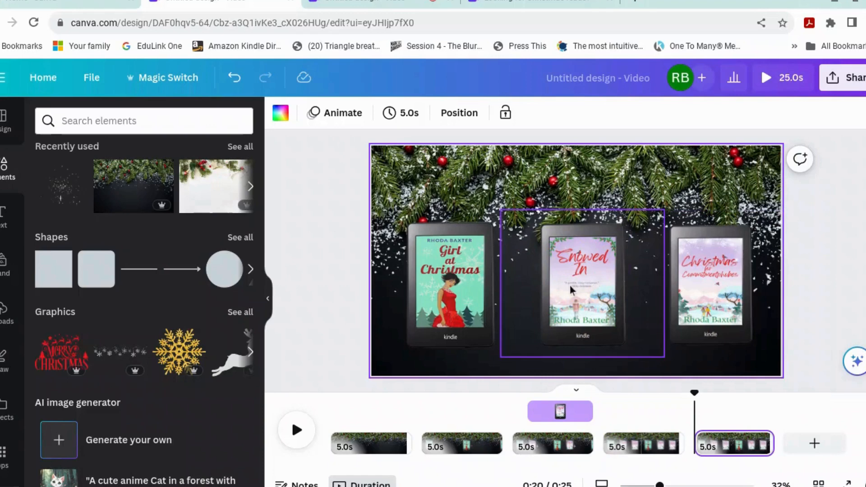
# - Copy the sparkle graphic from the third page to the fourth and position it over the "Christmas for Commitmentphobes" Kindle, starting with the page
pyautogui.click(557, 454)
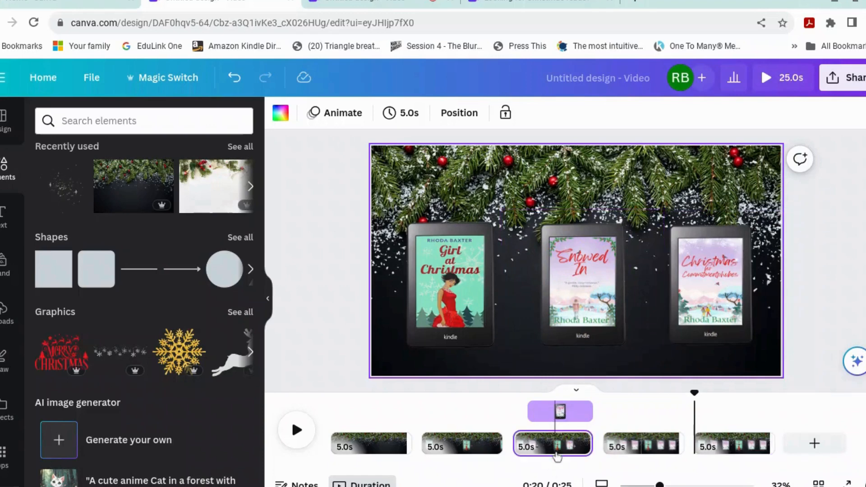
pyautogui.click(585, 293)
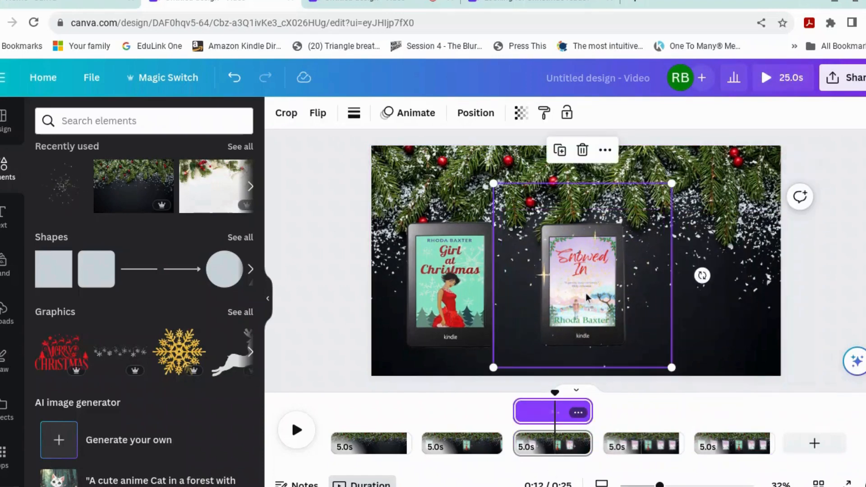
pyautogui.click(697, 356)
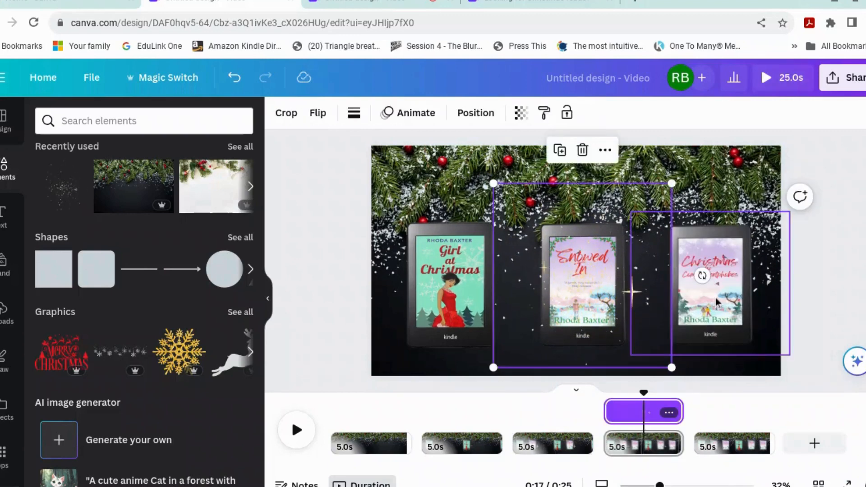
pyautogui.moveTo(576, 287); pyautogui.dragTo(707, 289)
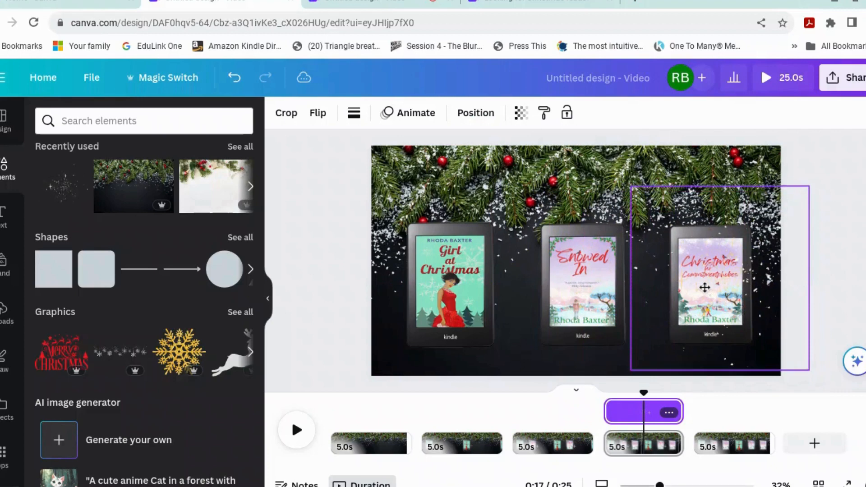
pyautogui.click(706, 288)
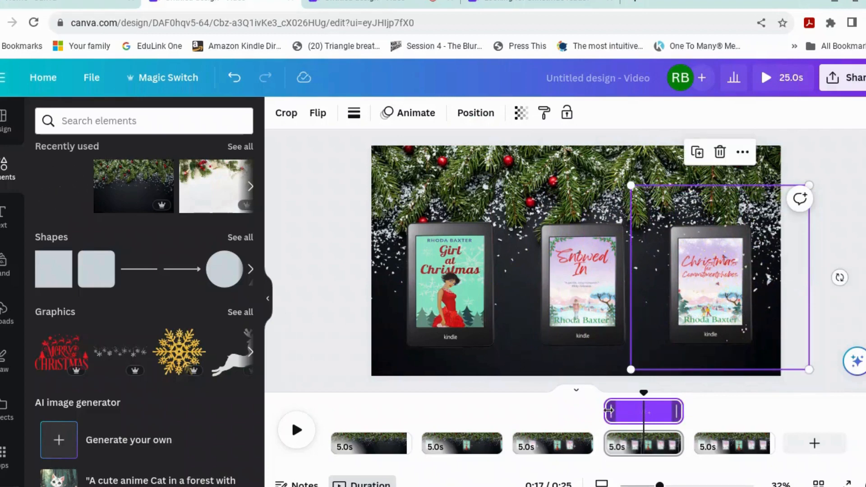
pyautogui.moveTo(612, 409); pyautogui.dragTo(606, 408)
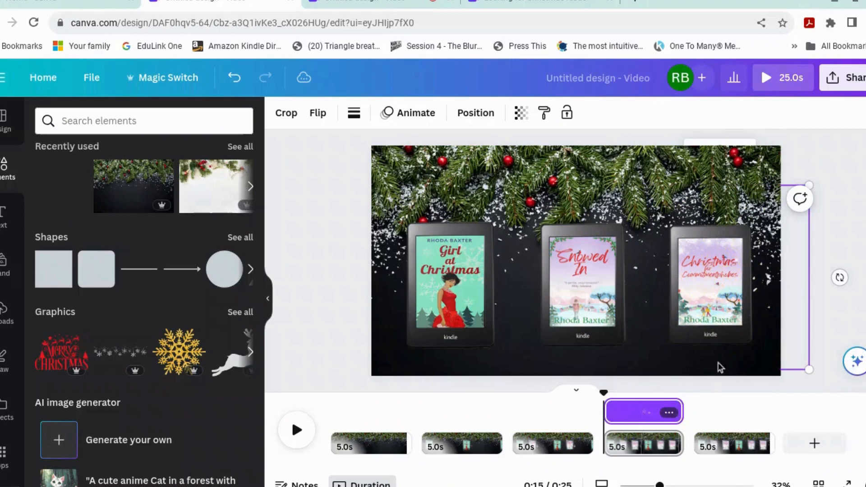
# - Select the "Christmas for Commitmentphobes" Kindle through the fourth page's layers, show its timing and trim its start so it appears slightly late
pyautogui.rightClick(704, 279)
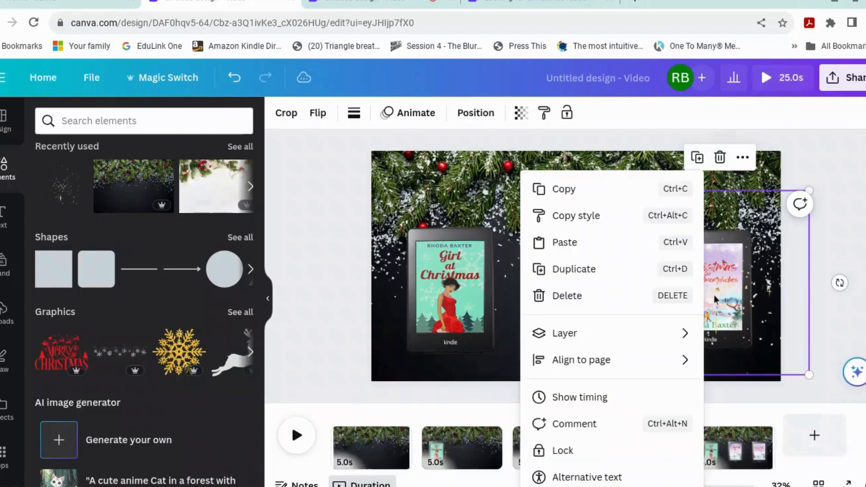
pyautogui.click(711, 291)
pyautogui.rightClick(671, 241)
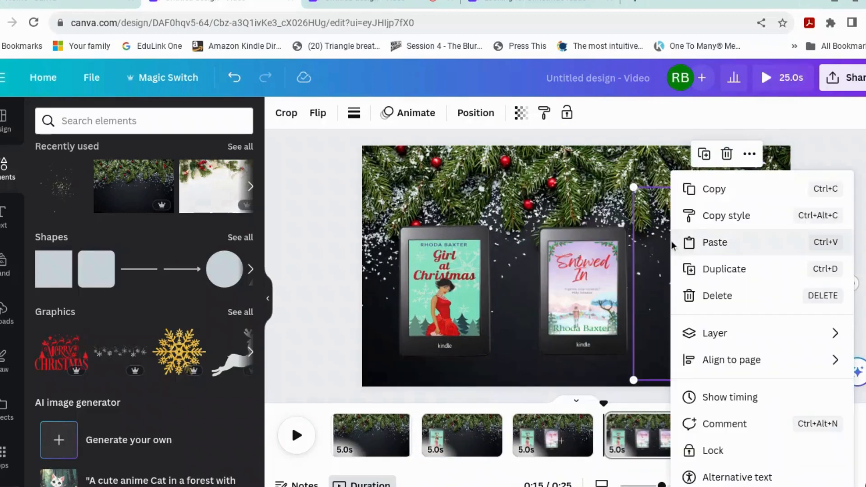
pyautogui.moveTo(702, 336)
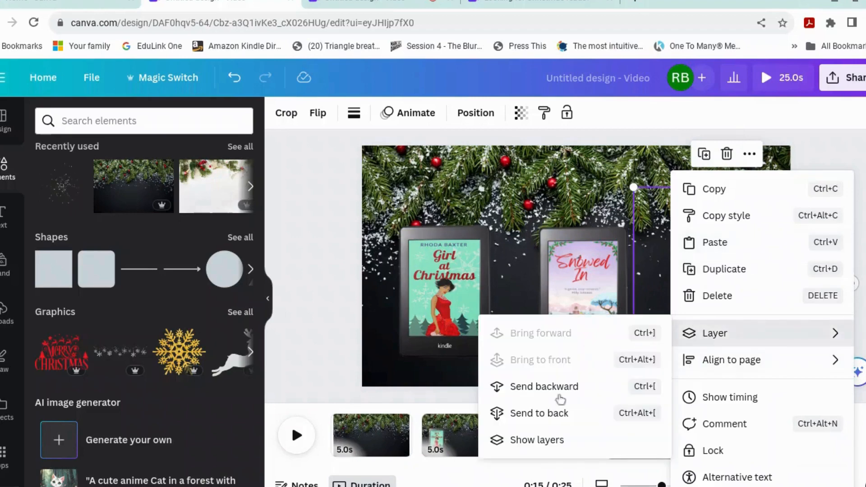
pyautogui.click(553, 442)
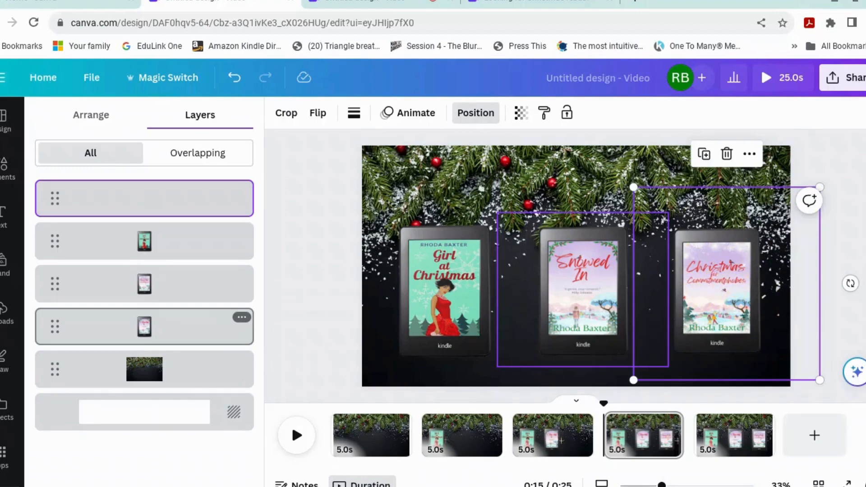
pyautogui.click(210, 291)
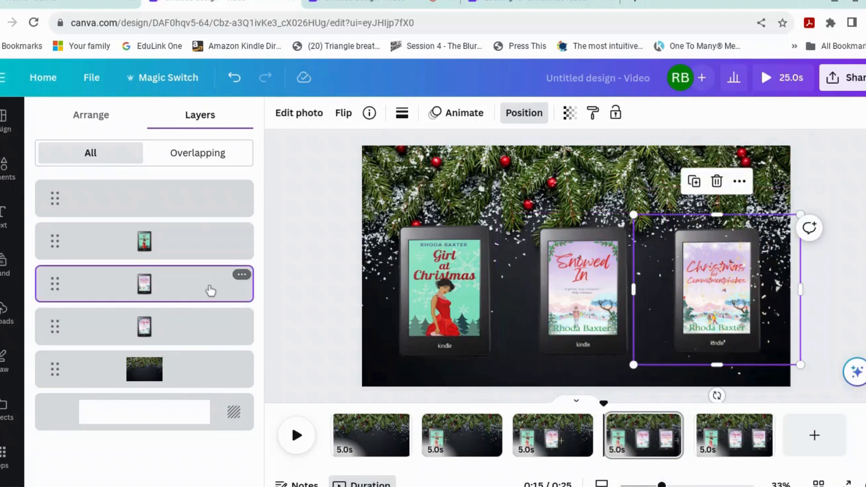
pyautogui.rightClick(211, 291)
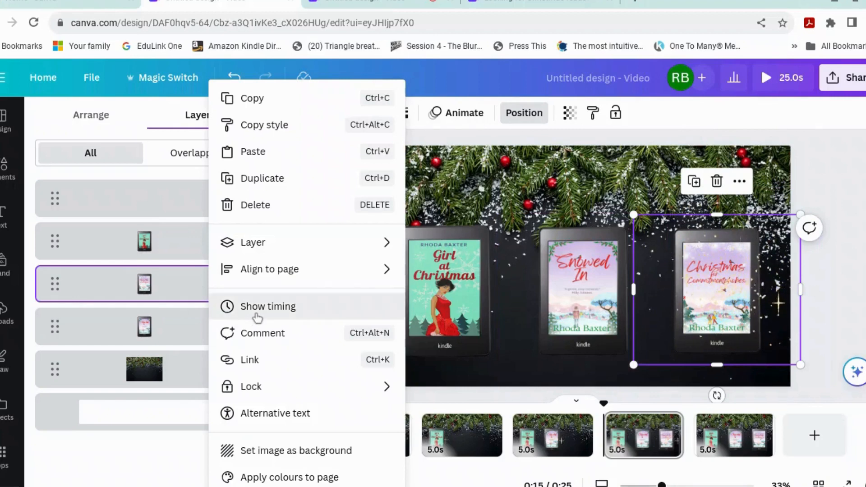
pyautogui.click(257, 307)
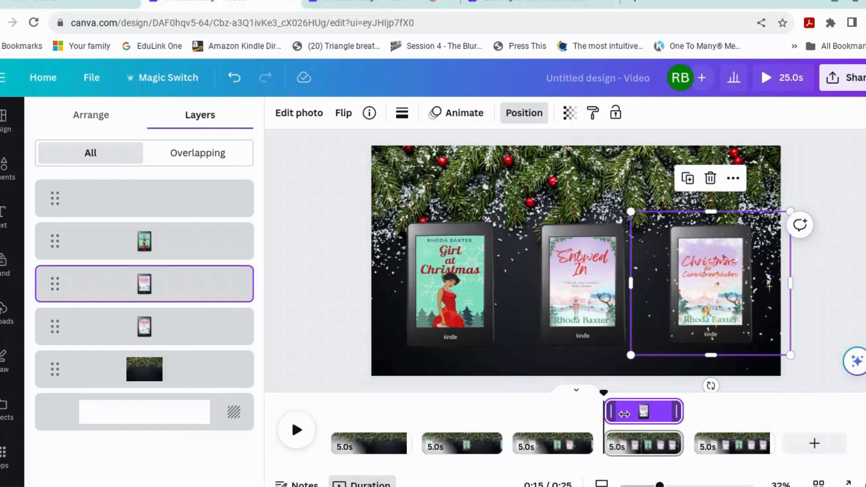
pyautogui.moveTo(613, 411)
pyautogui.mouseDown()
pyautogui.moveTo(631, 411)
pyautogui.moveTo(620, 412)
pyautogui.mouseUp()
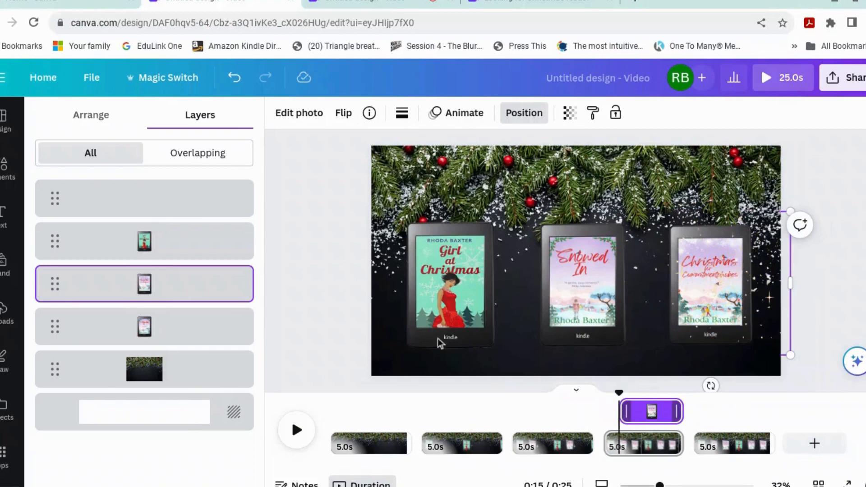
# - Apply a Fade animation to the "Christmas for Commitmentphobes" Kindle, on enter only, with the speed set above the midpoint
pyautogui.click(464, 114)
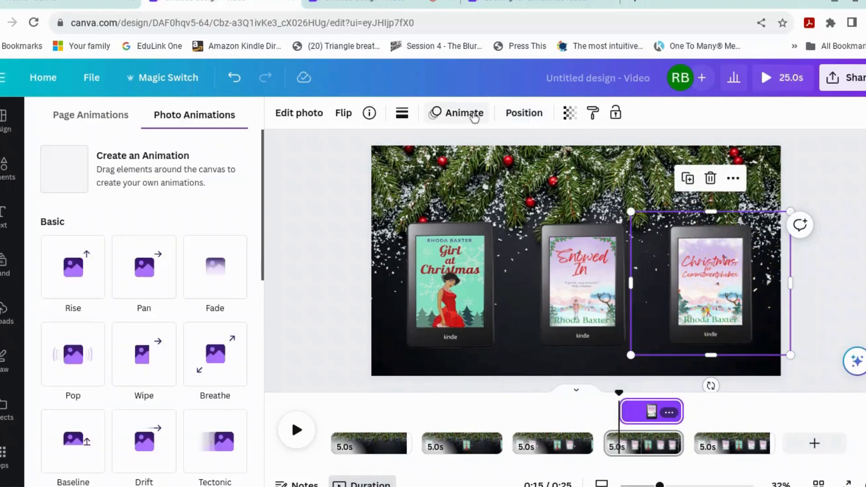
pyautogui.click(217, 286)
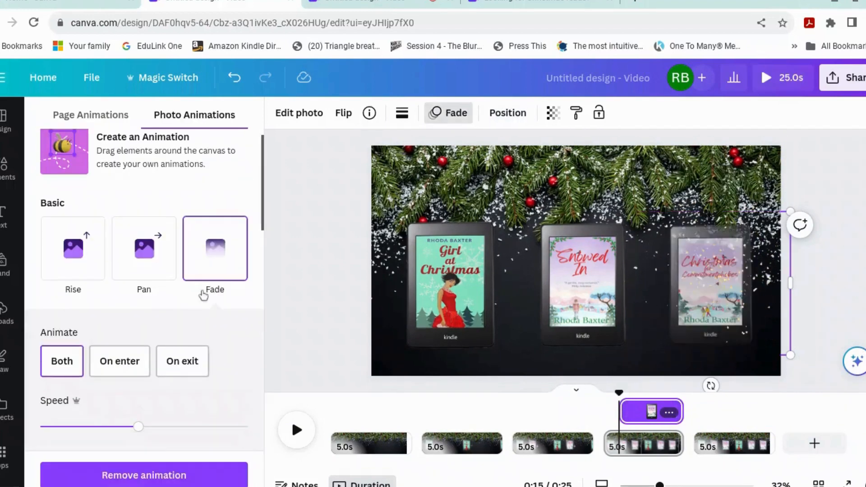
pyautogui.moveTo(138, 430); pyautogui.dragTo(177, 427)
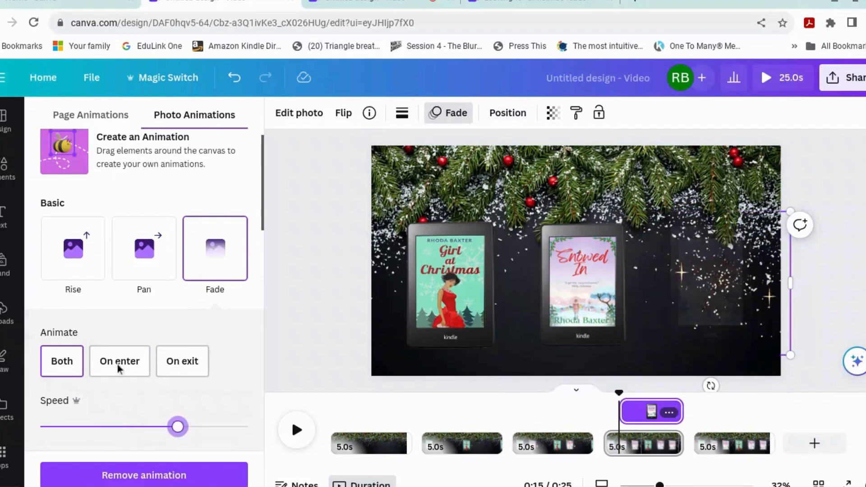
pyautogui.click(120, 360)
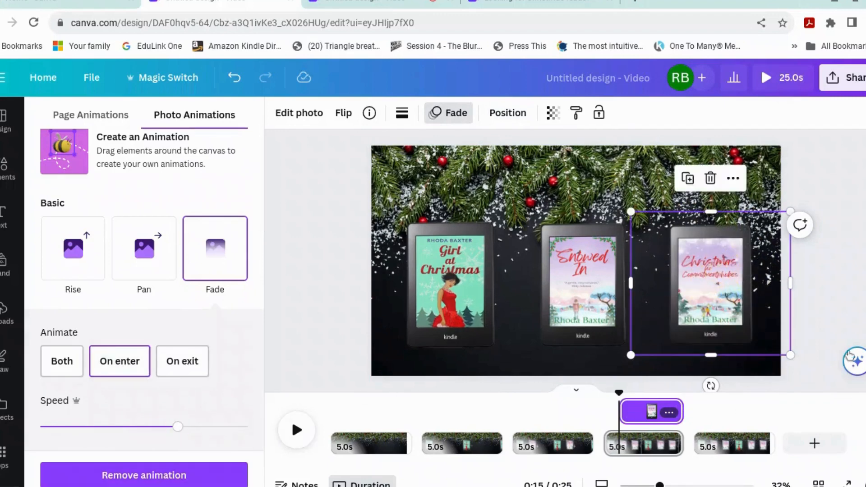
pyautogui.press('Escape')
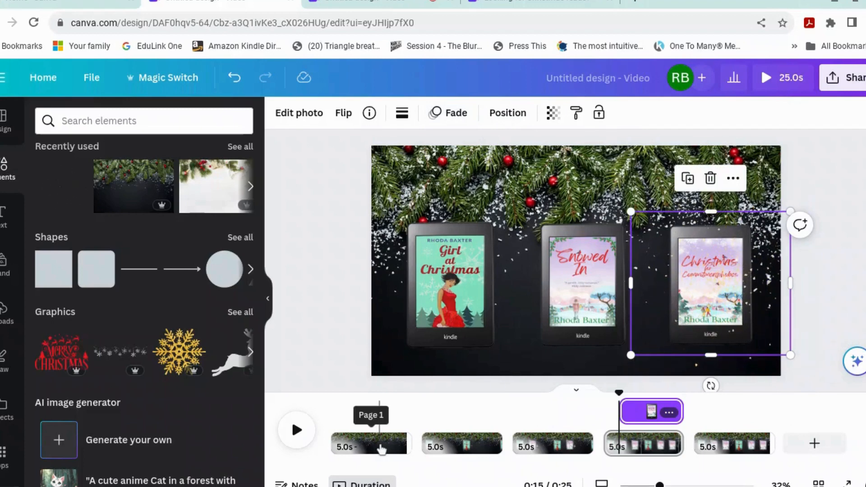
# - Set the first page's timing to 2.5 seconds and apply it to all five pages
pyautogui.click(381, 448)
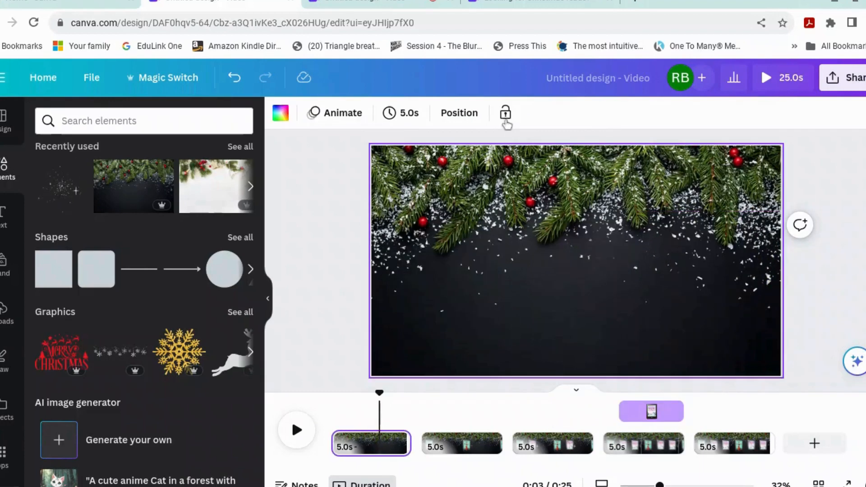
pyautogui.click(403, 115)
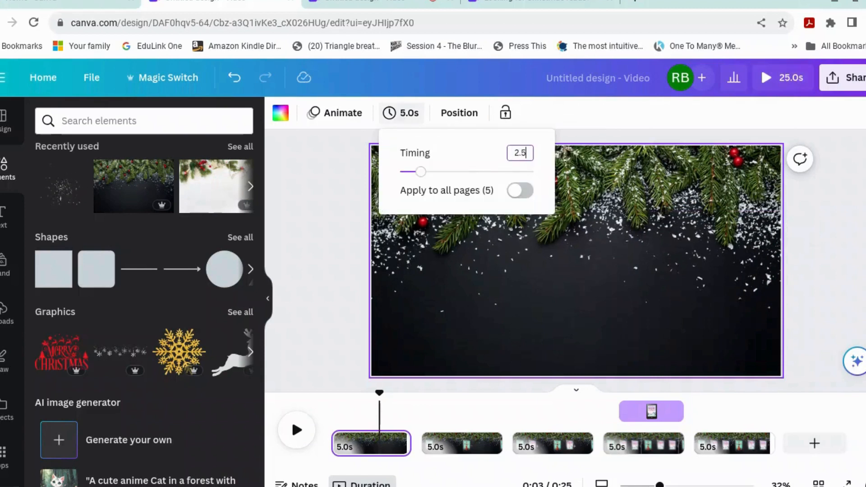
pyautogui.click(520, 192)
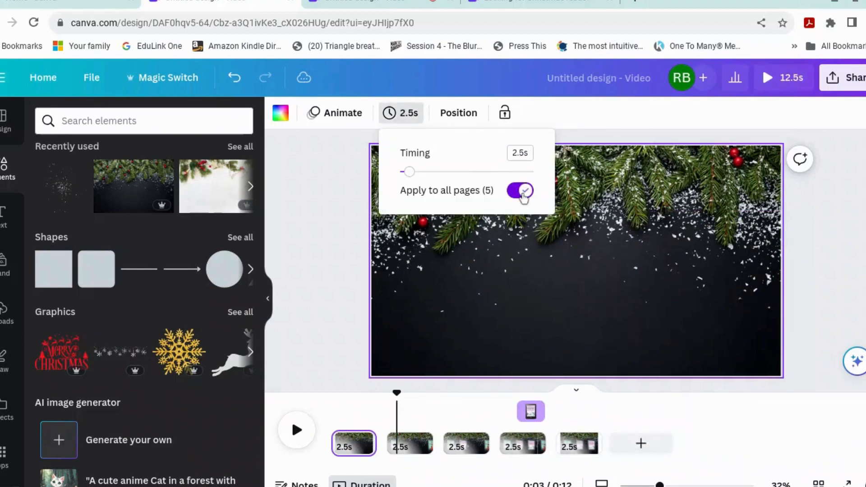
pyautogui.click(320, 450)
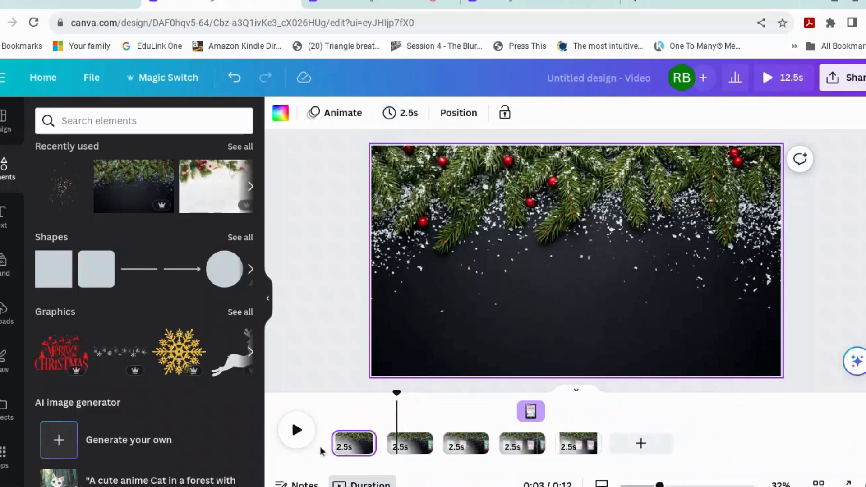
# - Play back the whole video from the start and return to the first page
pyautogui.click(334, 449)
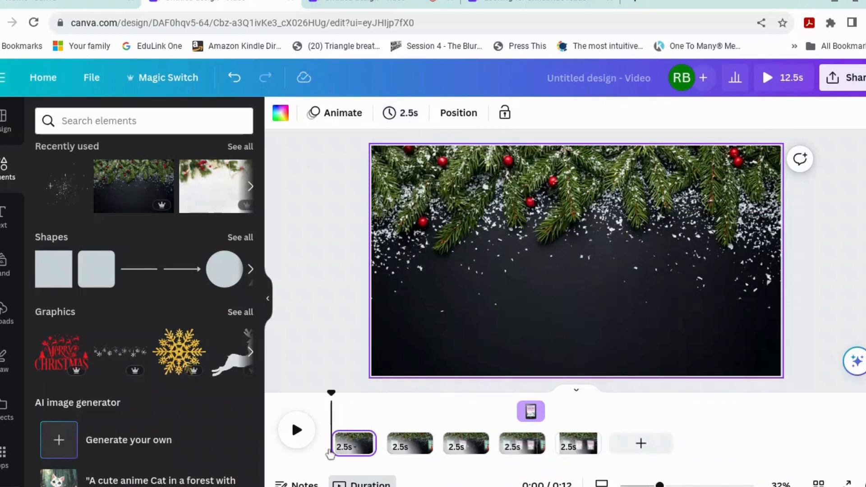
pyautogui.click(297, 431)
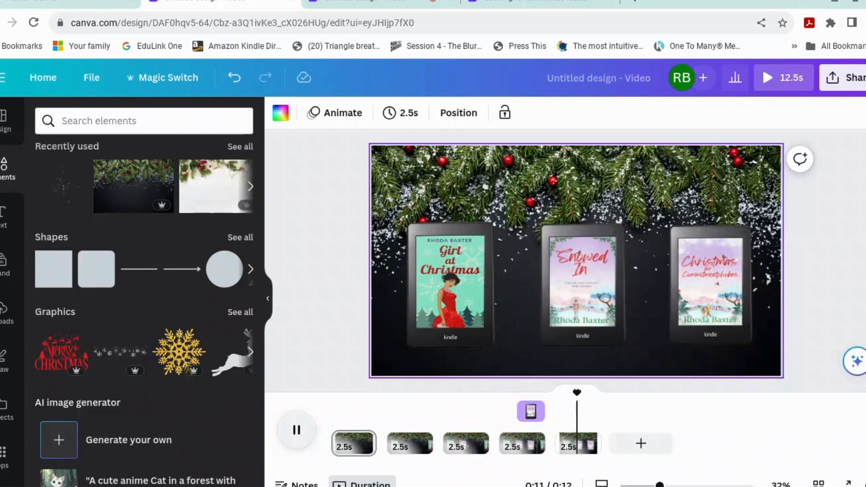
pyautogui.click(350, 446)
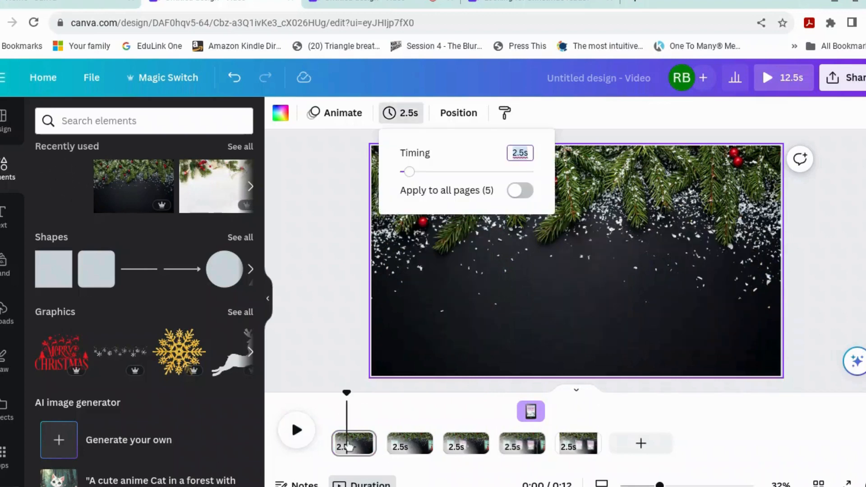
# - Add a heading to the first page reading "Looking for a cosy Christmas read?"
pyautogui.click(6, 221)
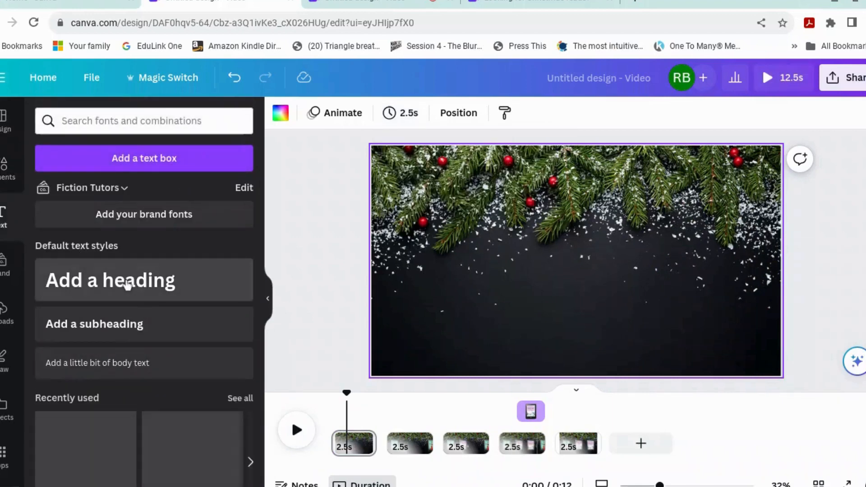
pyautogui.click(128, 284)
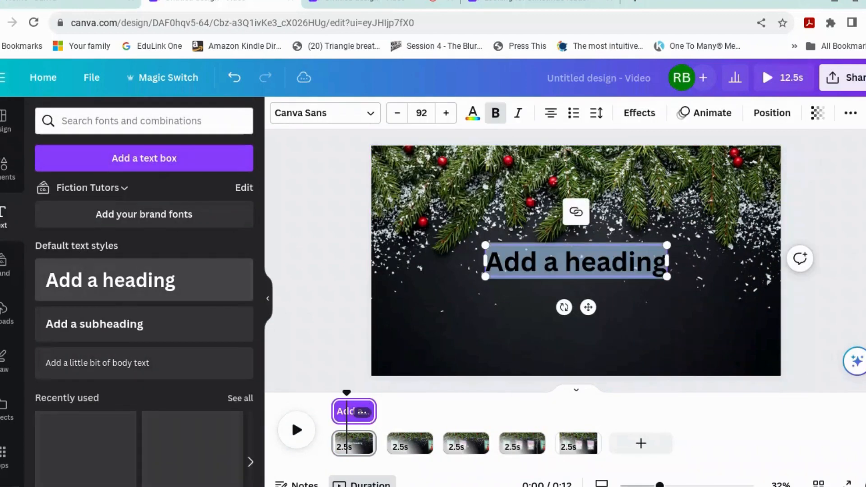
pyautogui.write('Looking for')
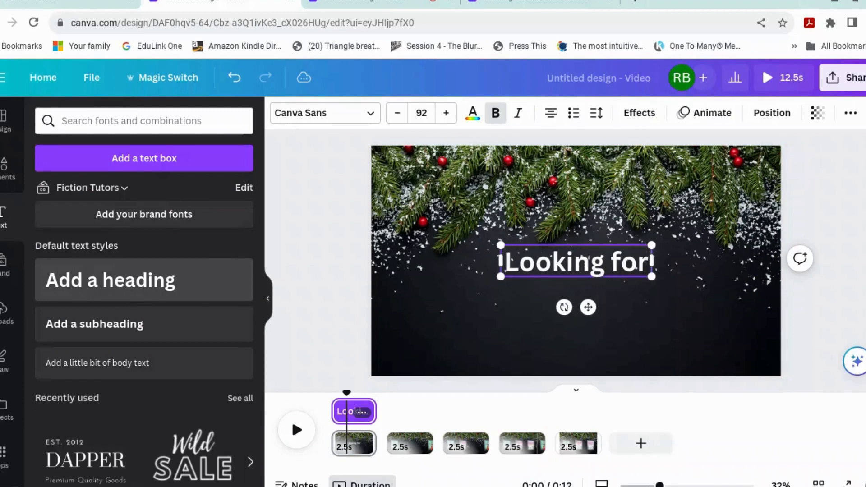
pyautogui.write(' a cosy Ch')
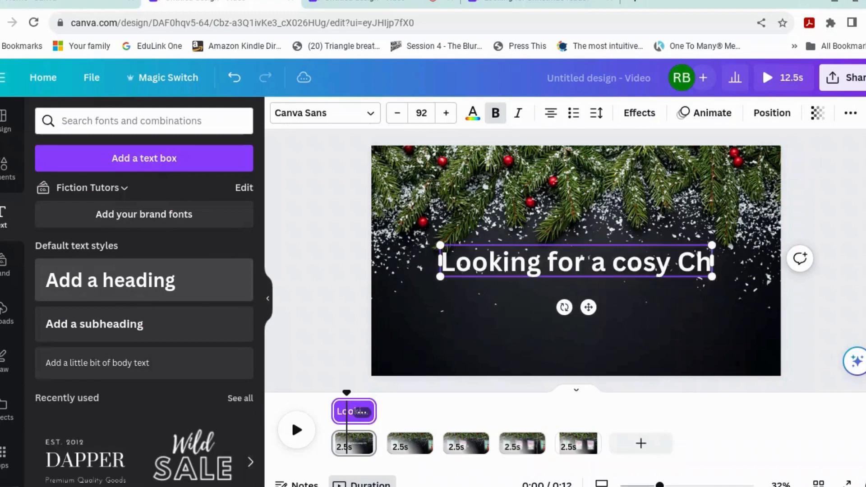
pyautogui.write('ristmas read')
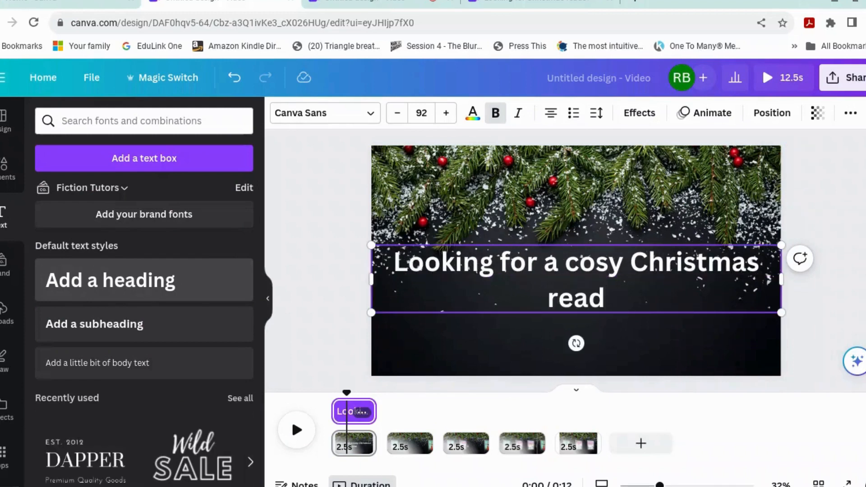
pyautogui.write('?')
# - Add a second line to the heading reading "Here's three novellas - all short enough to read in a day"
pyautogui.press('Return')
pyautogui.write('H')
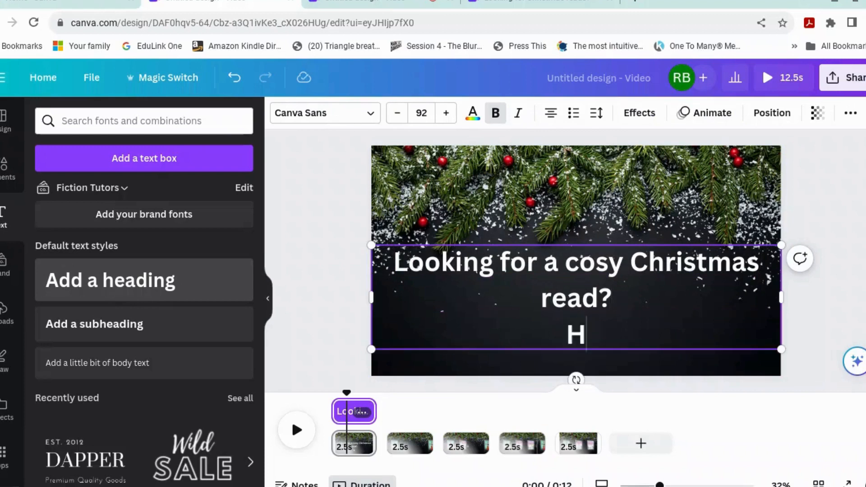
pyautogui.write("ere's three novellas.")
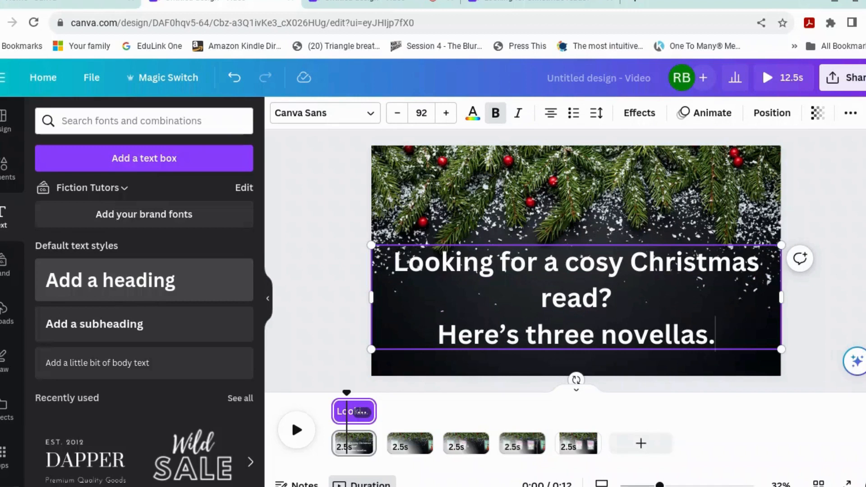
pyautogui.press('BackSpace')
pyautogui.write('- all s')
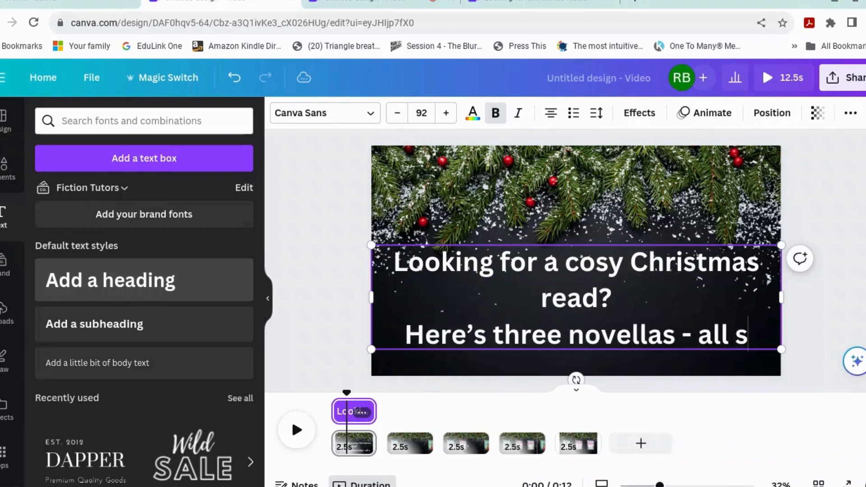
pyautogui.write('hort enough to')
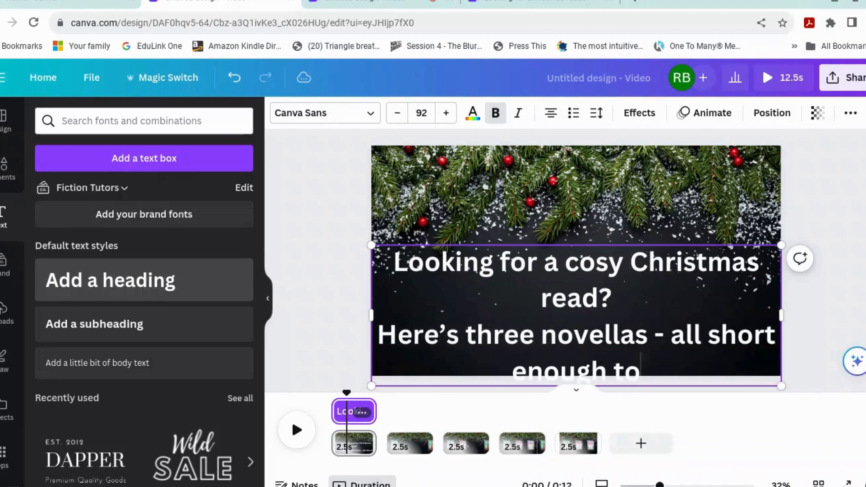
pyautogui.write(' read in')
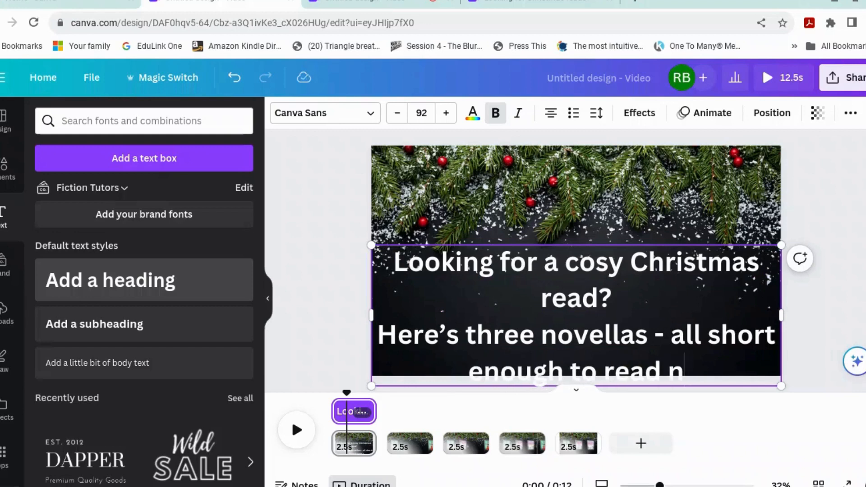
pyautogui.write(' a day.')
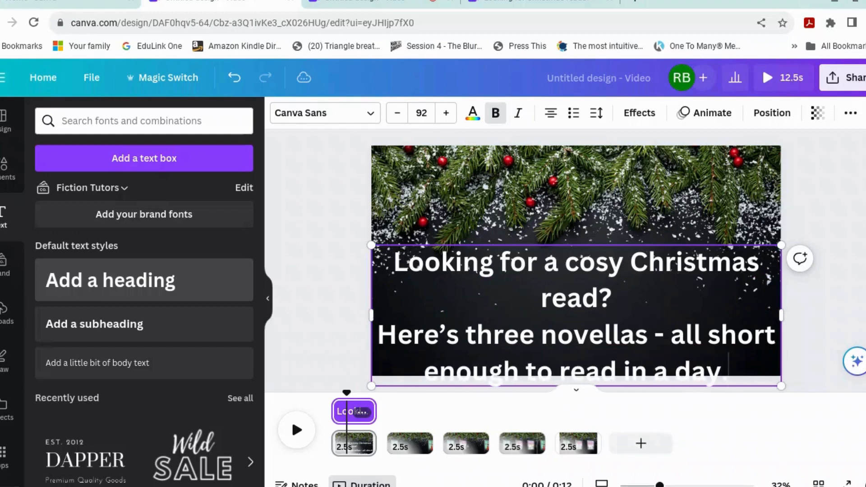
pyautogui.press('BackSpace')
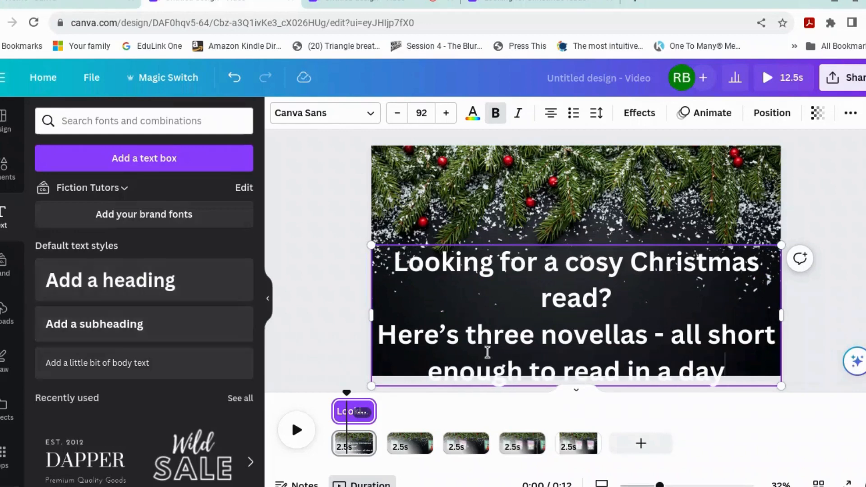
# - Reduce the font size of all the heading text to 90
pyautogui.moveTo(750, 378); pyautogui.dragTo(395, 255)
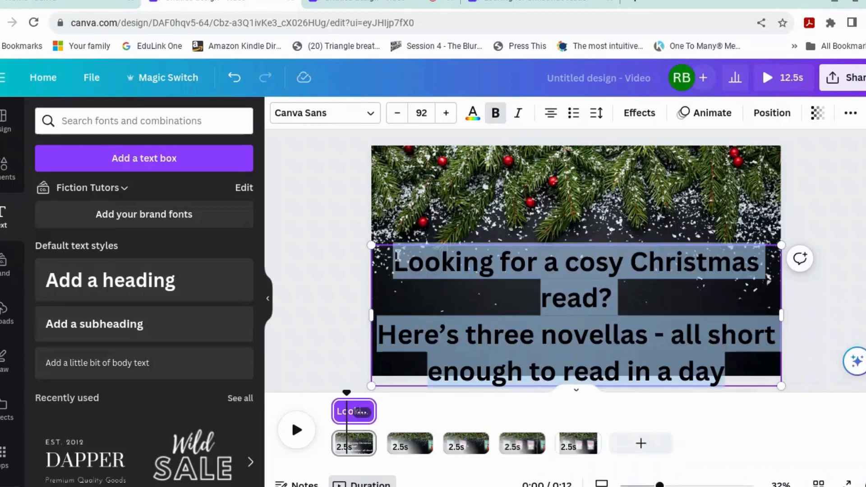
pyautogui.click(397, 113)
pyautogui.click(397, 113)
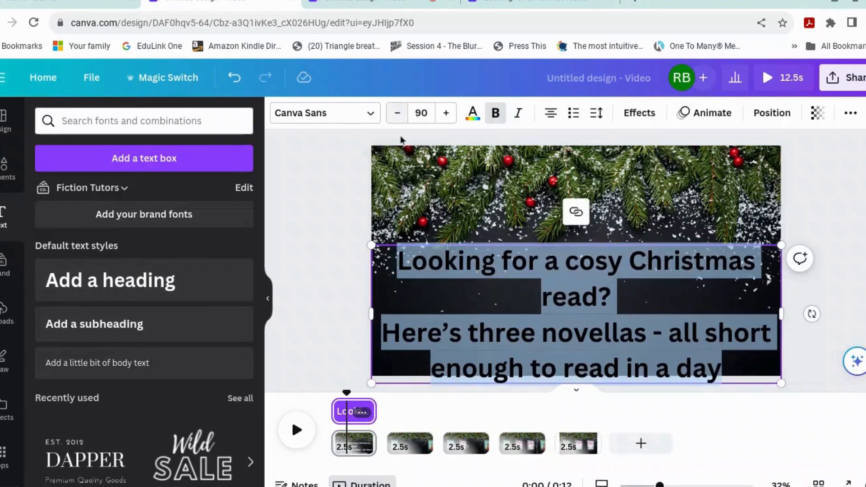
# - Reduce only the sentence about the three novellas to font size 68
pyautogui.click(558, 329)
pyautogui.moveTo(734, 373); pyautogui.dragTo(387, 333)
pyautogui.doubleClick(397, 114)
pyautogui.doubleClick(397, 113)
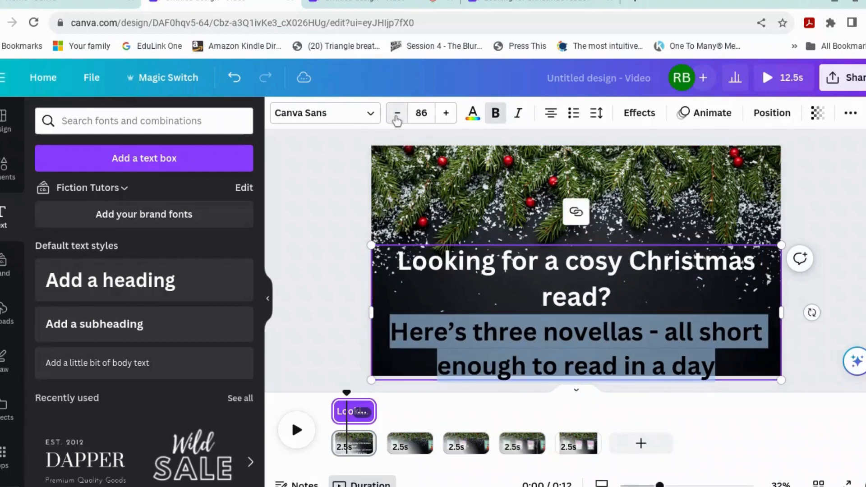
pyautogui.doubleClick(397, 113)
pyautogui.doubleClick(397, 114)
pyautogui.doubleClick(397, 113)
pyautogui.doubleClick(397, 113)
pyautogui.doubleClick(396, 114)
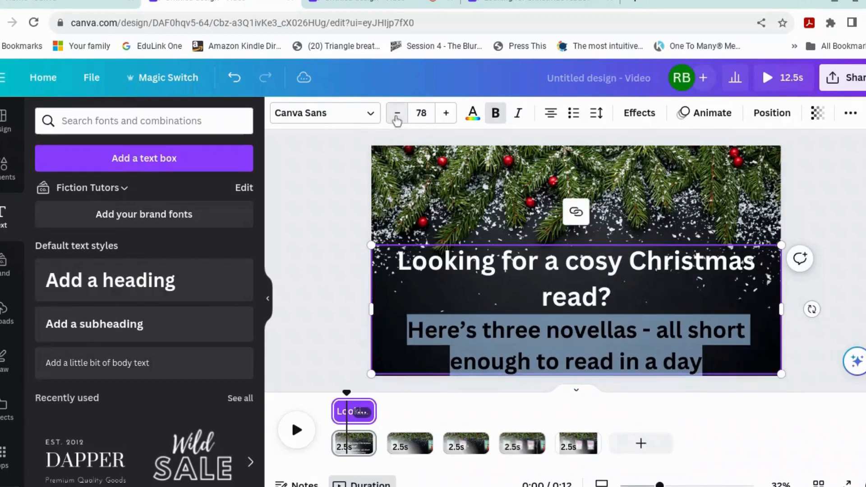
pyautogui.click(397, 113)
pyautogui.doubleClick(396, 113)
pyautogui.click(396, 118)
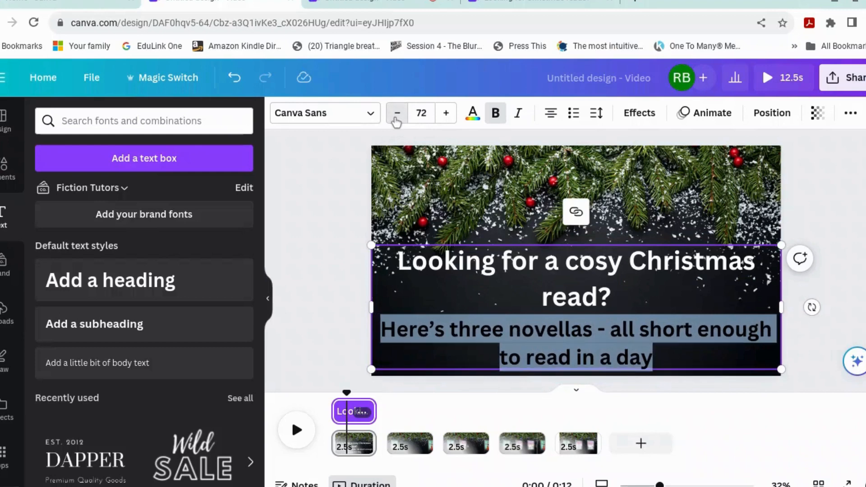
pyautogui.doubleClick(396, 118)
pyautogui.doubleClick(396, 118)
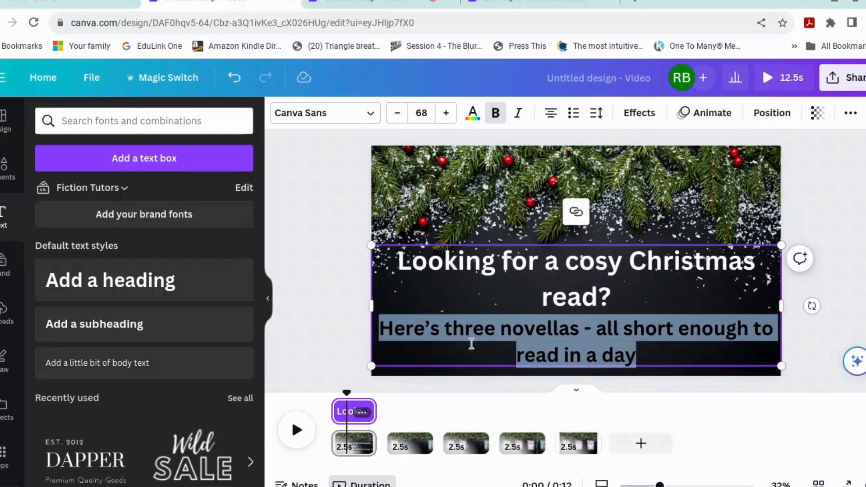
# - Change "Here's" to "Here are" in the sentence about the three novellas
pyautogui.click(442, 332)
pyautogui.press('BackSpace')
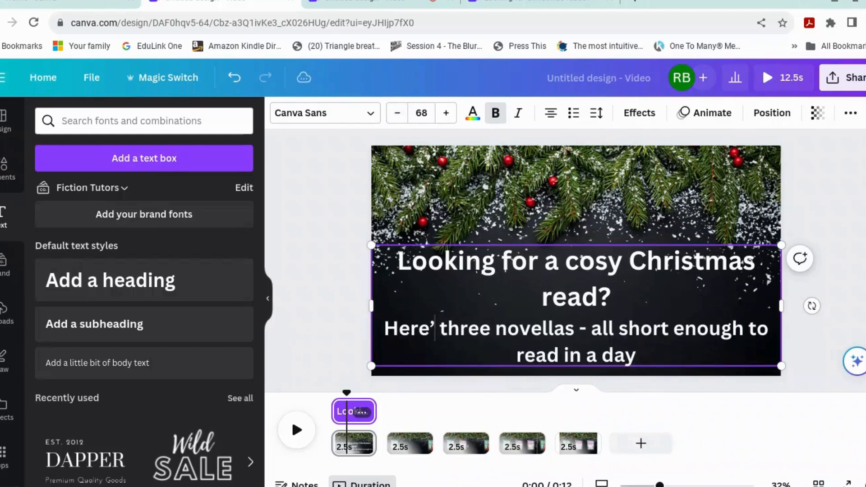
pyautogui.press('BackSpace')
pyautogui.write('are')
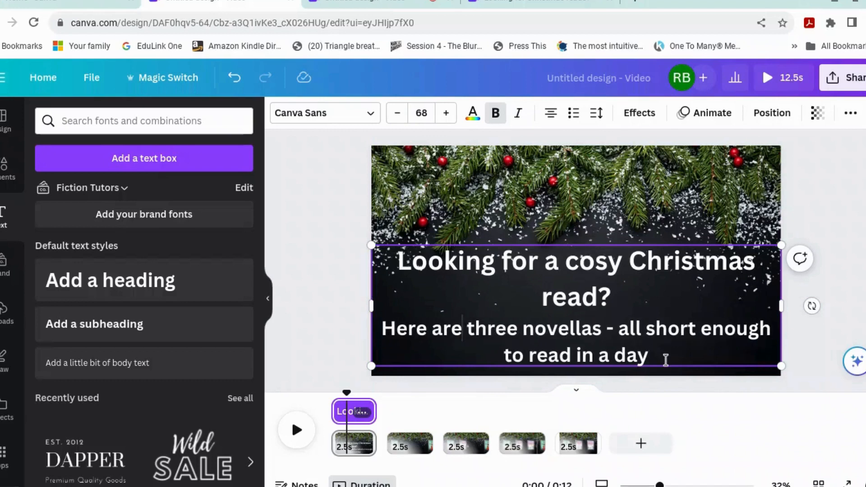
# - Set all the text on the first page to the Lobster font and narrow its text box slightly
pyautogui.moveTo(665, 360); pyautogui.dragTo(393, 262)
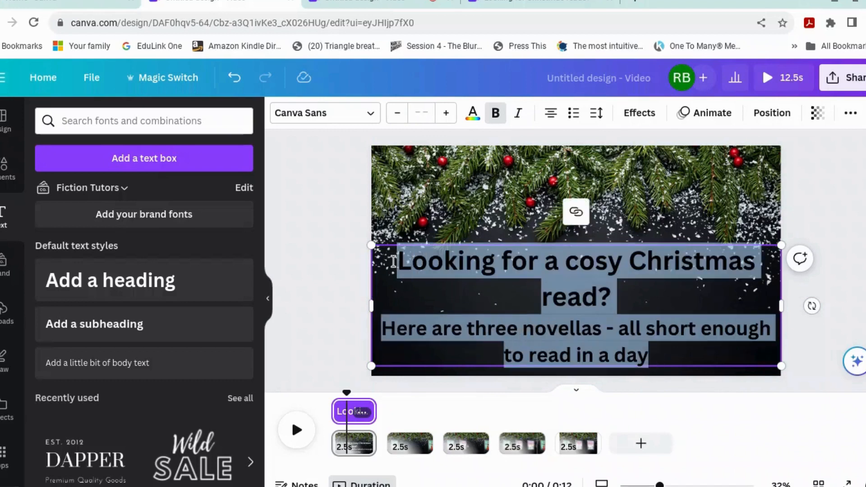
pyautogui.click(355, 118)
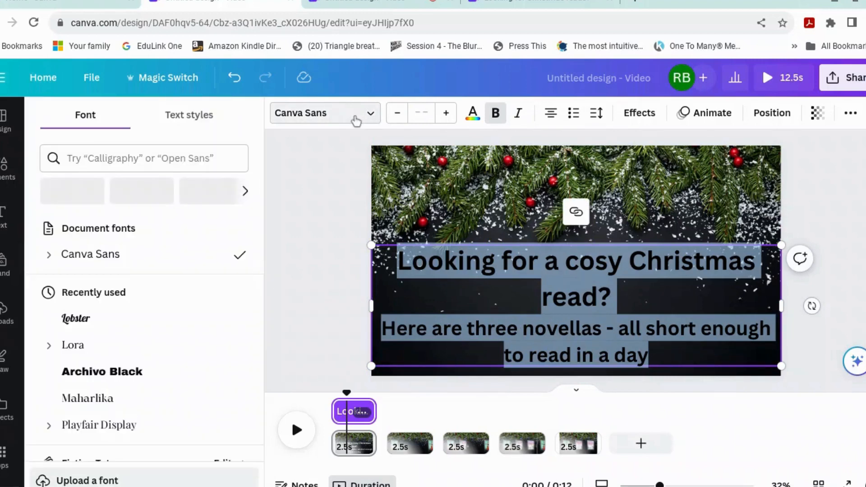
pyautogui.click(190, 311)
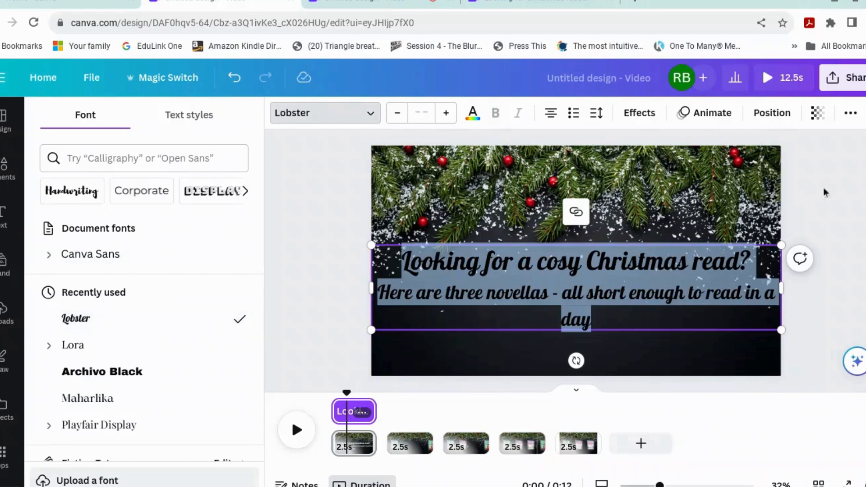
pyautogui.click(858, 208)
pyautogui.click(662, 309)
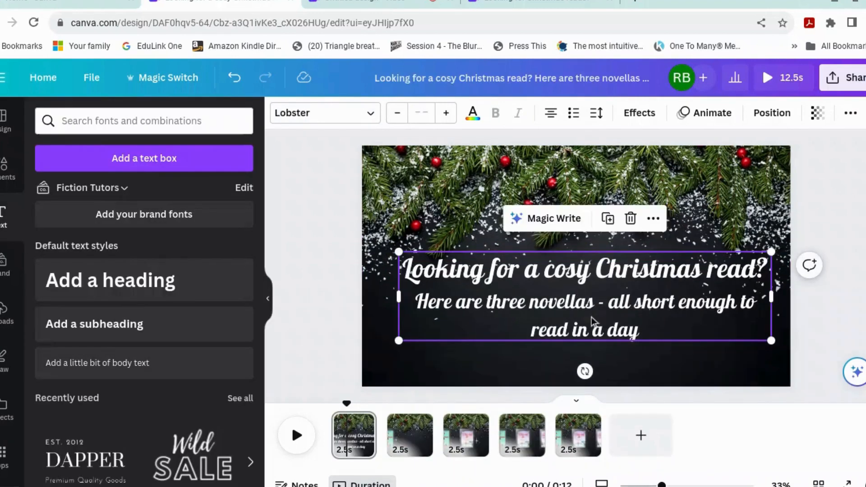
# - Copy "Looking for a cosy Christmas read?", delete that line from the text box and move the remaining text lower on the page
pyautogui.click(592, 323)
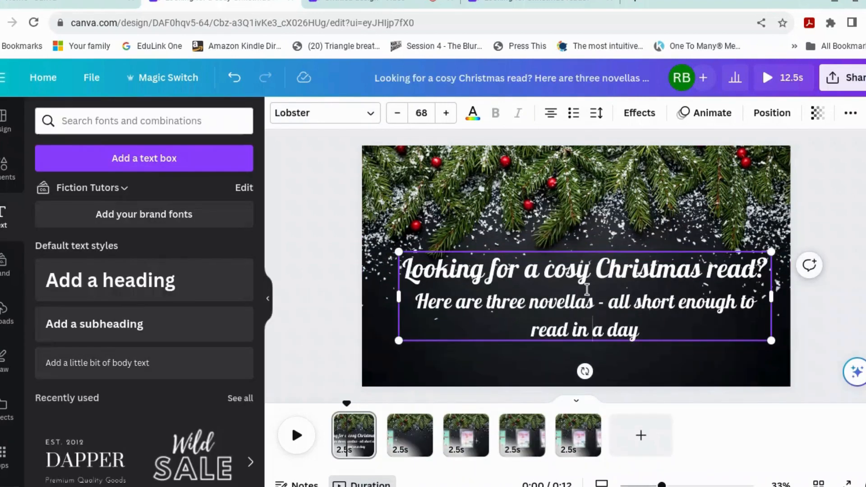
pyautogui.moveTo(764, 269)
pyautogui.mouseDown()
pyautogui.moveTo(402, 269)
pyautogui.moveTo(762, 269)
pyautogui.mouseUp()
pyautogui.hotkey('ctrl', 'c')
pyautogui.click(419, 270)
pyautogui.press('BackSpace')
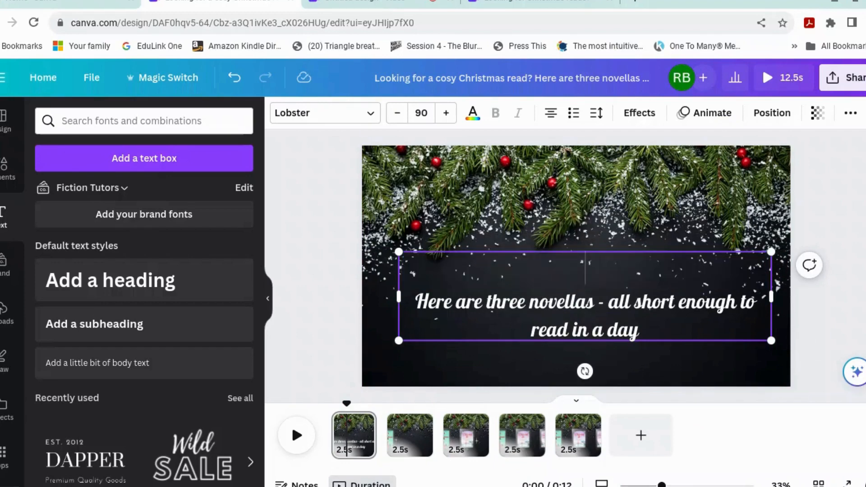
pyautogui.press('Delete')
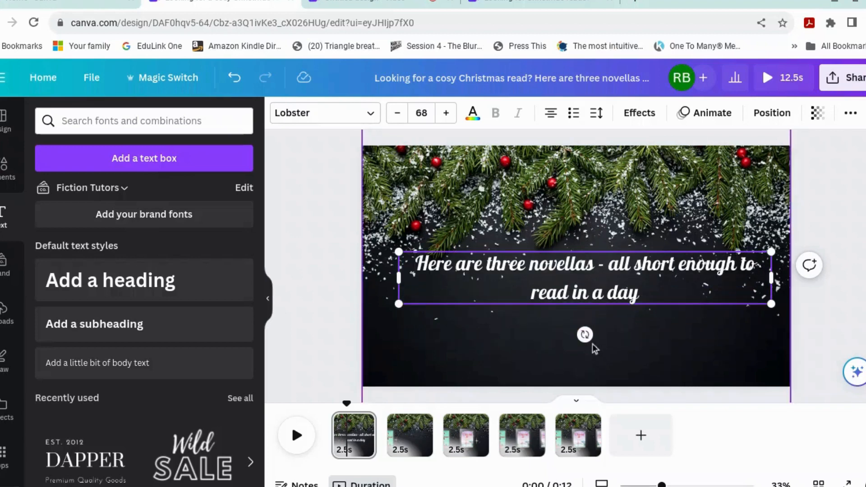
pyautogui.moveTo(688, 290)
pyautogui.mouseDown()
pyautogui.moveTo(686, 321)
pyautogui.moveTo(686, 297)
pyautogui.mouseUp()
pyautogui.click(597, 265)
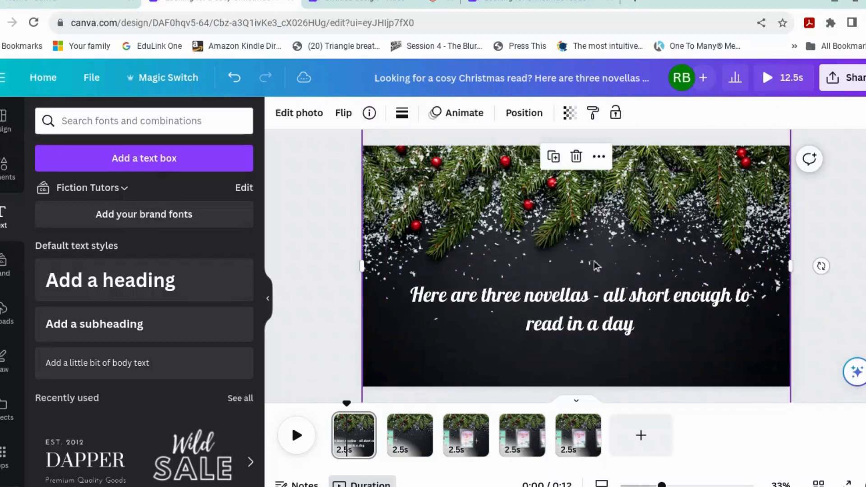
# - Add a separate heading with the copied "Looking for a cosy Christmas read?" line and set it in the Lobster font
pyautogui.click(191, 284)
pyautogui.hotkey('ctrl', 'v')
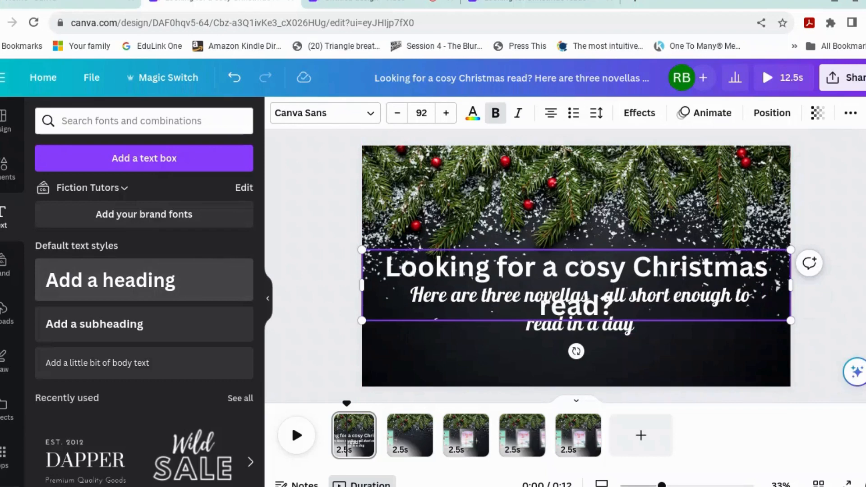
pyautogui.click(325, 112)
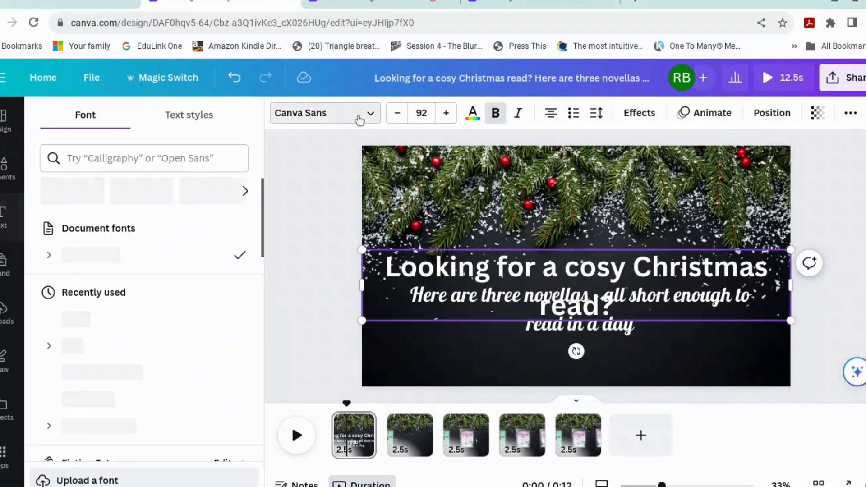
pyautogui.click(157, 289)
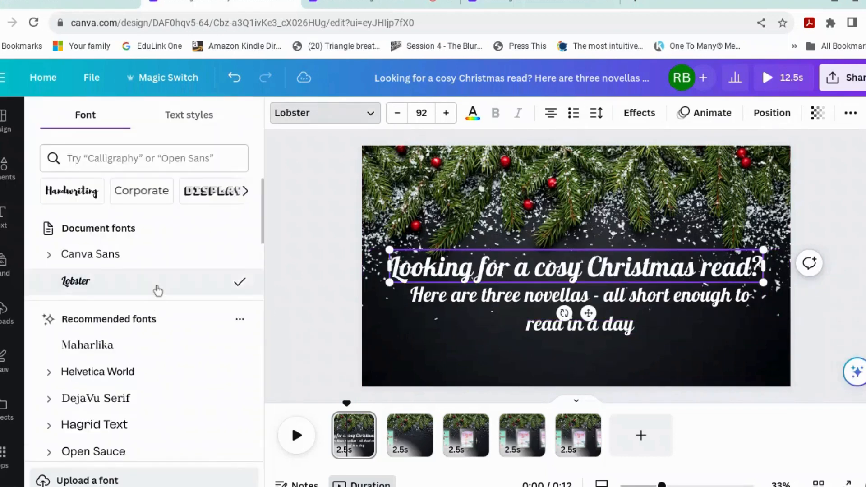
pyautogui.click(758, 266)
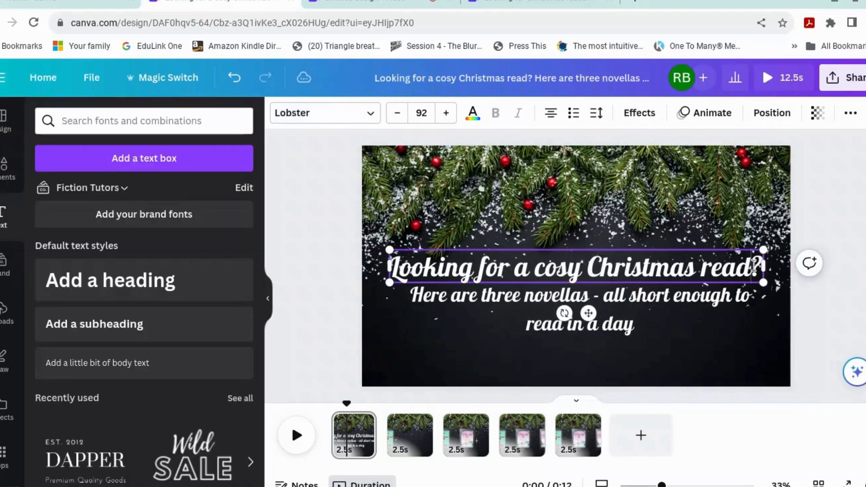
# - Move the three-novellas sentence lower, enlarge the "Looking for a cosy Christmas read?" heading to size 99.2 and place it just above the sentence
pyautogui.click(670, 325)
pyautogui.moveTo(671, 325); pyautogui.dragTo(667, 343)
pyautogui.click(691, 276)
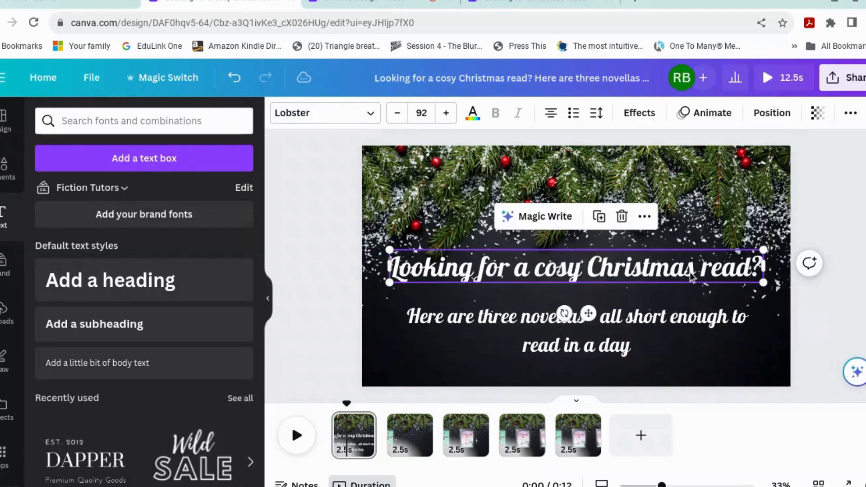
pyautogui.moveTo(766, 286)
pyautogui.mouseDown()
pyautogui.moveTo(777, 302)
pyautogui.moveTo(779, 285)
pyautogui.mouseUp()
pyautogui.moveTo(389, 249); pyautogui.dragTo(377, 249)
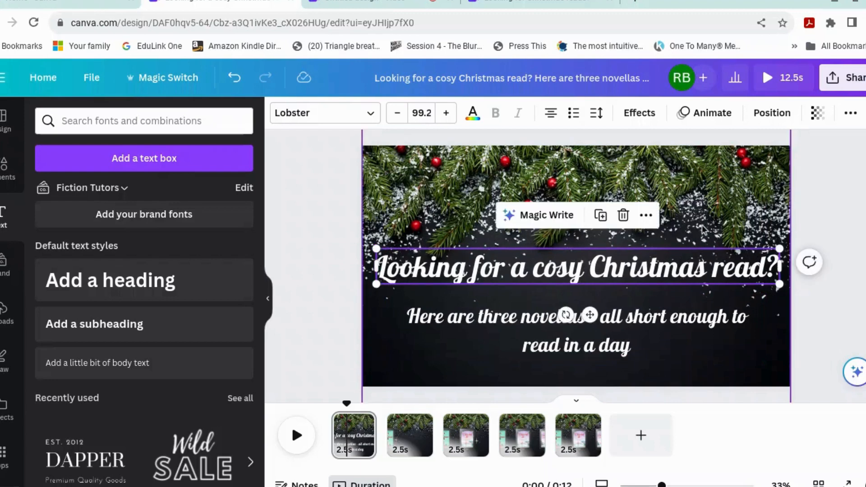
pyautogui.moveTo(690, 285); pyautogui.dragTo(694, 299)
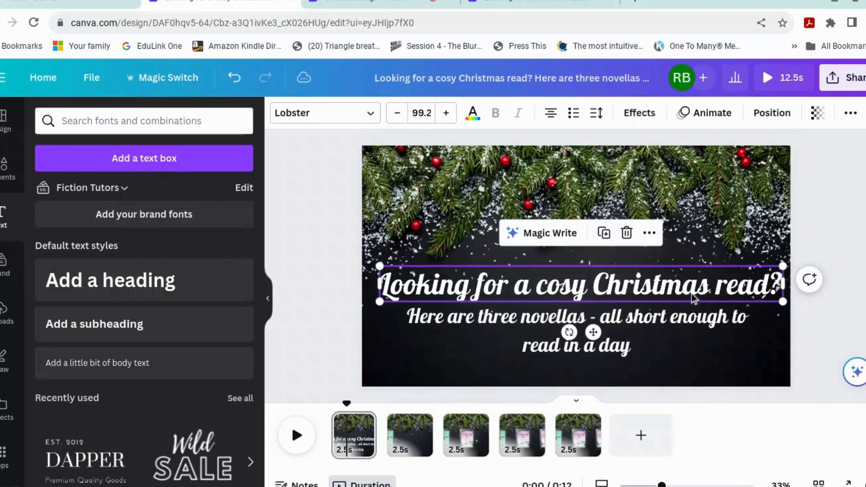
pyautogui.click(828, 312)
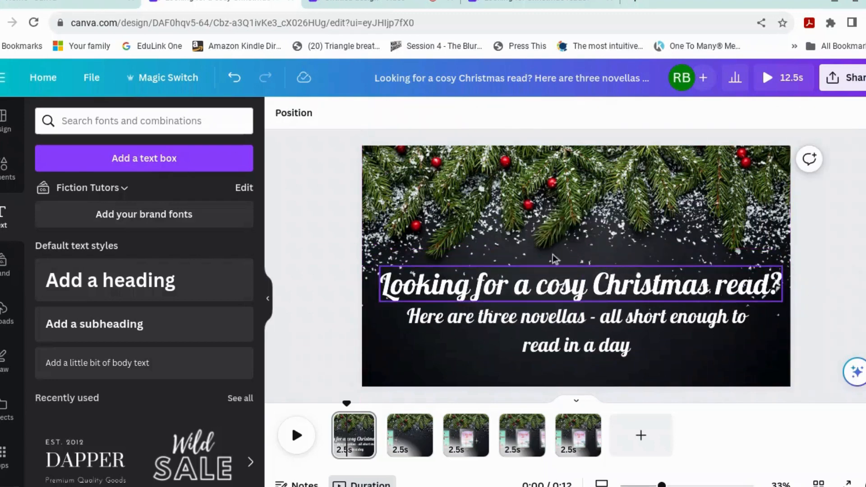
# - Colour the "Looking for a cosy Christmas read?" heading with the default solid yellow
pyautogui.click(554, 261)
pyautogui.click(481, 120)
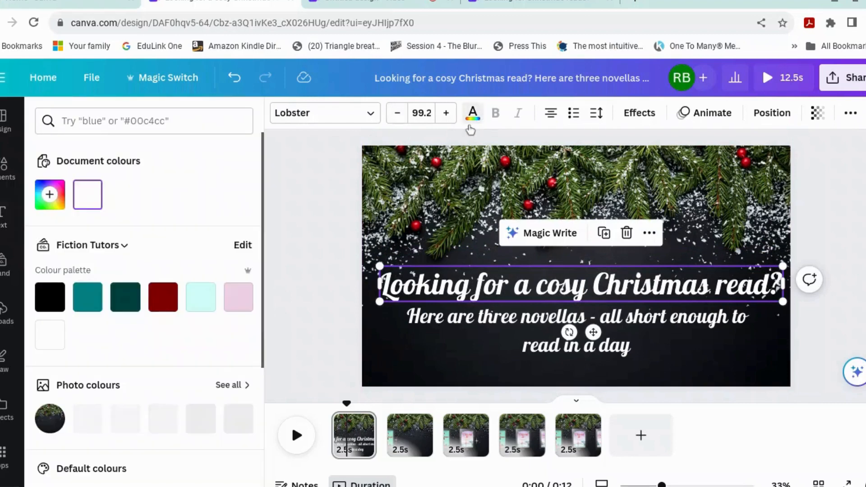
pyautogui.scroll(-4, 182, 251)
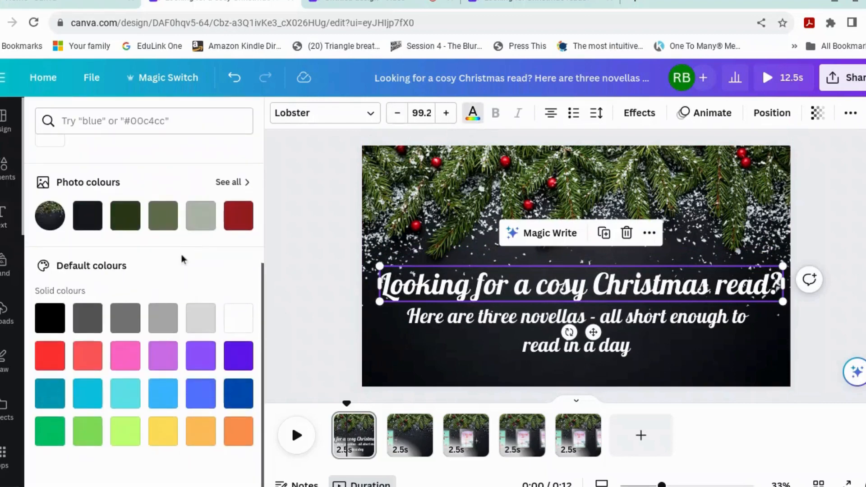
pyautogui.click(161, 433)
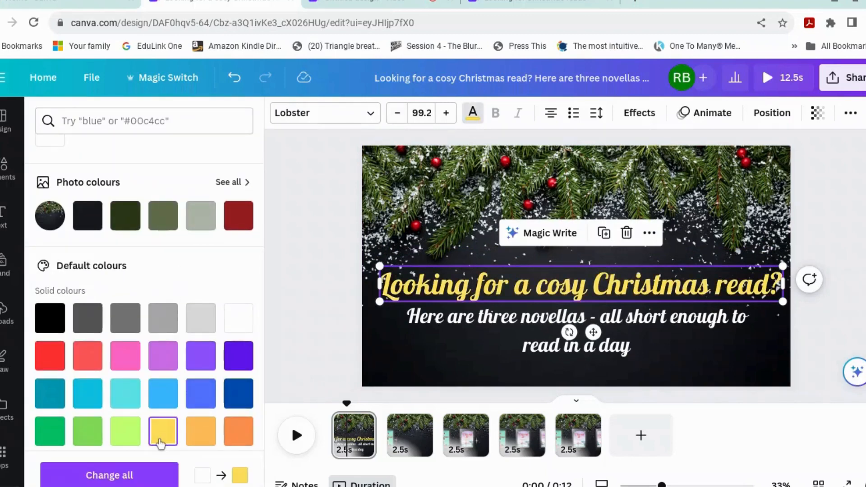
pyautogui.click(545, 333)
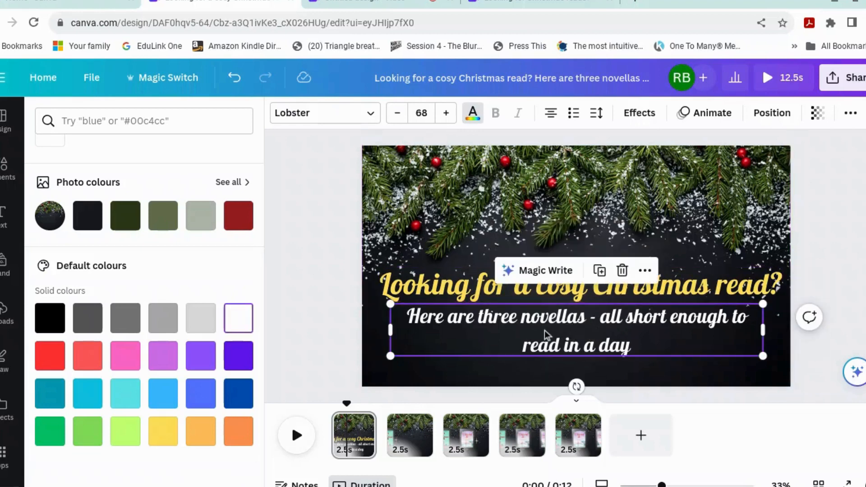
pyautogui.click(847, 251)
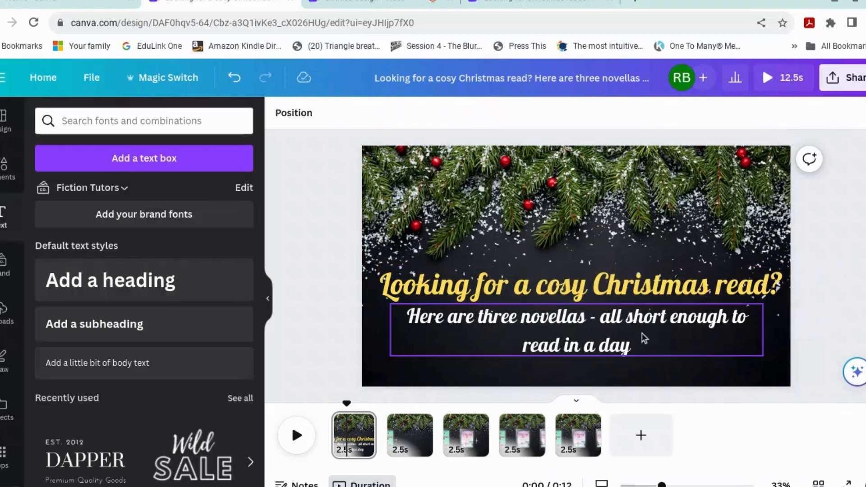
# - Show the timing of the three-novellas sentence and trim its start so it displays only for the last 1.6 s of the first page
pyautogui.click(609, 332)
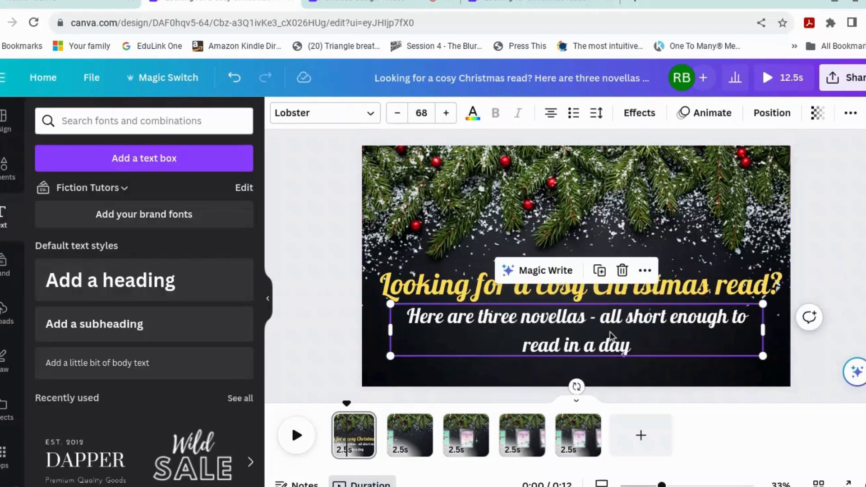
pyautogui.rightClick(610, 332)
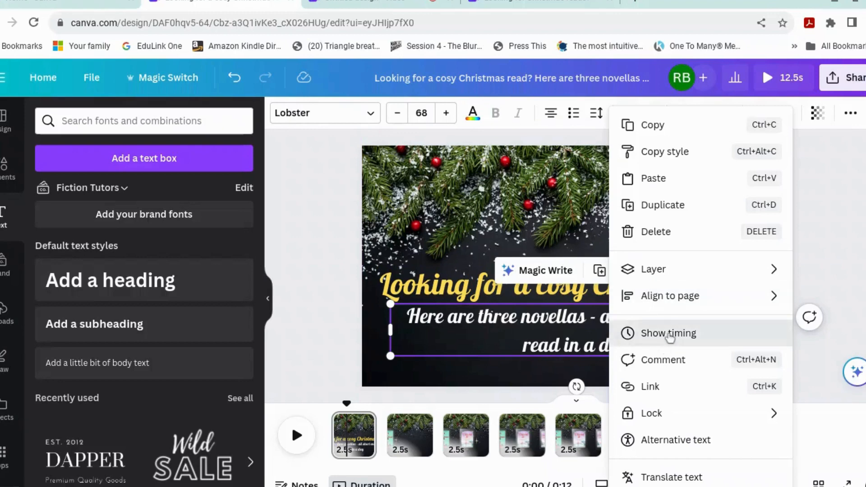
pyautogui.click(641, 334)
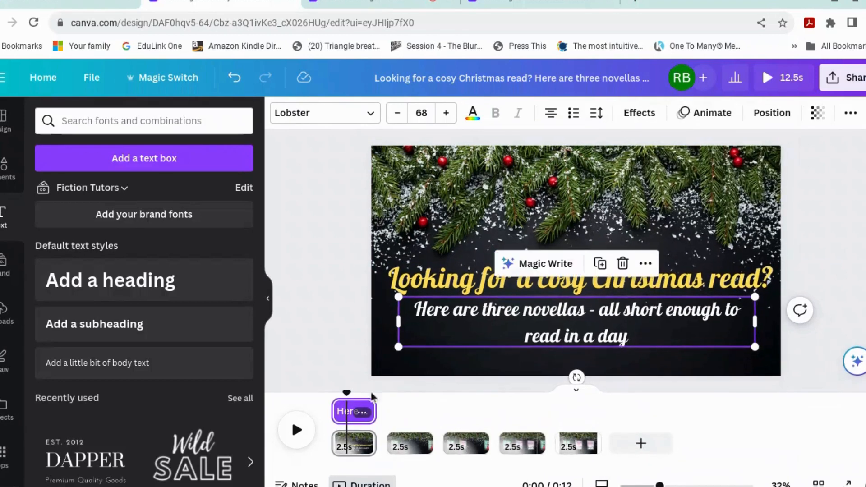
pyautogui.moveTo(339, 409); pyautogui.dragTo(349, 407)
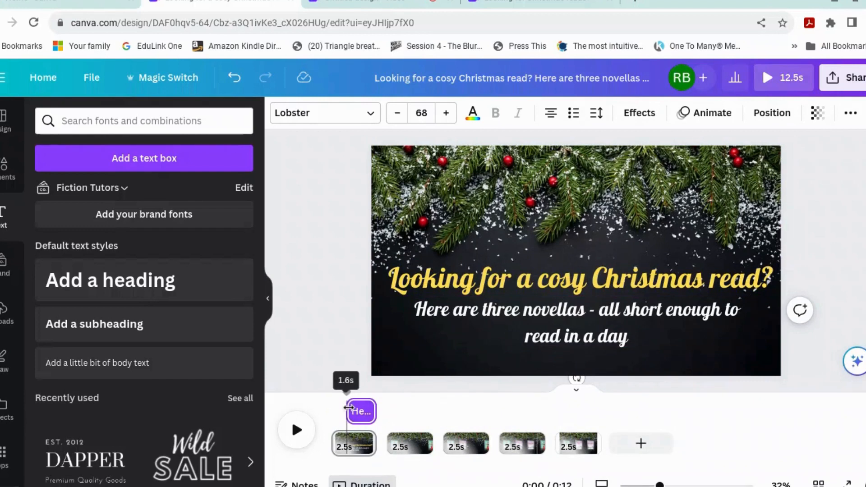
pyautogui.click(322, 447)
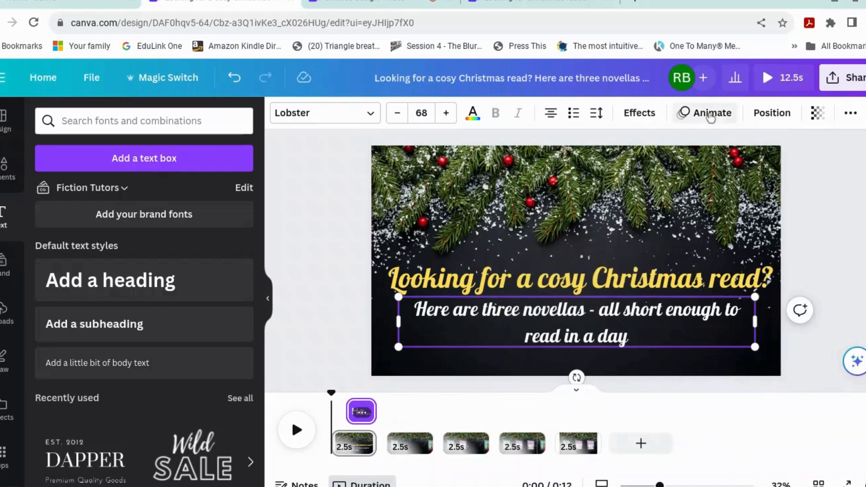
# - Apply a Fade text animation to the three-novellas sentence, on enter only, with a reduced speed setting
pyautogui.click(711, 114)
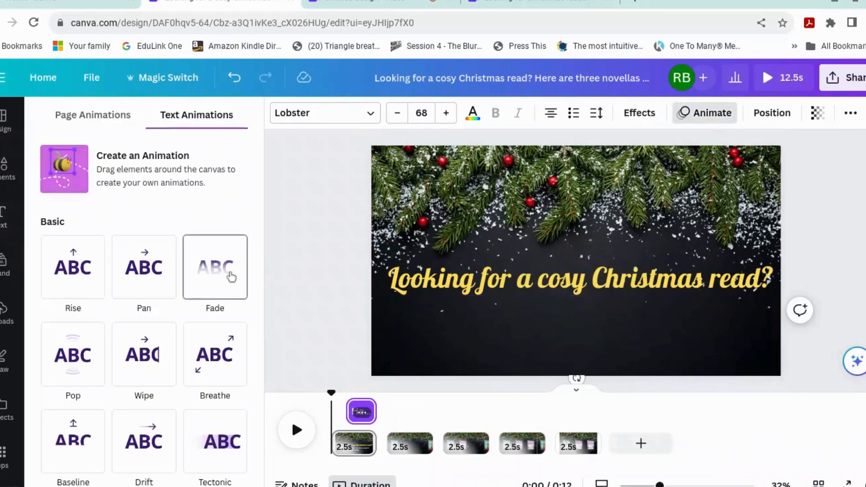
pyautogui.click(231, 276)
pyautogui.moveTo(137, 321); pyautogui.dragTo(71, 321)
pyautogui.click(119, 257)
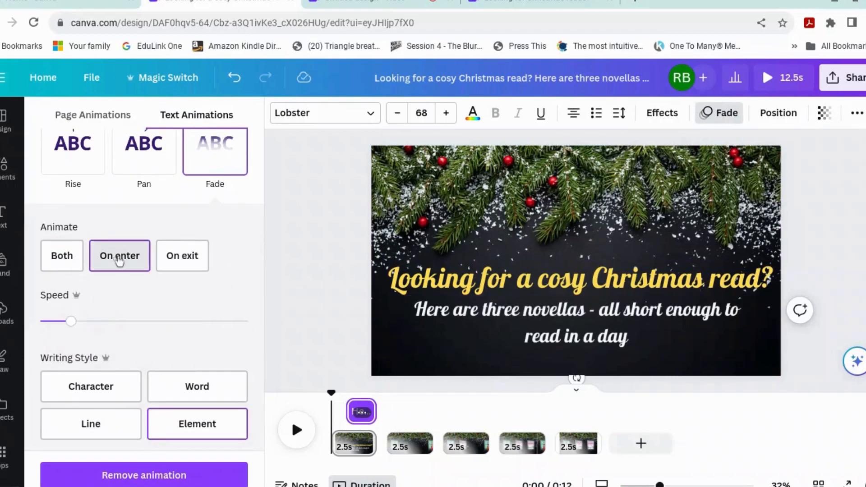
pyautogui.click(308, 347)
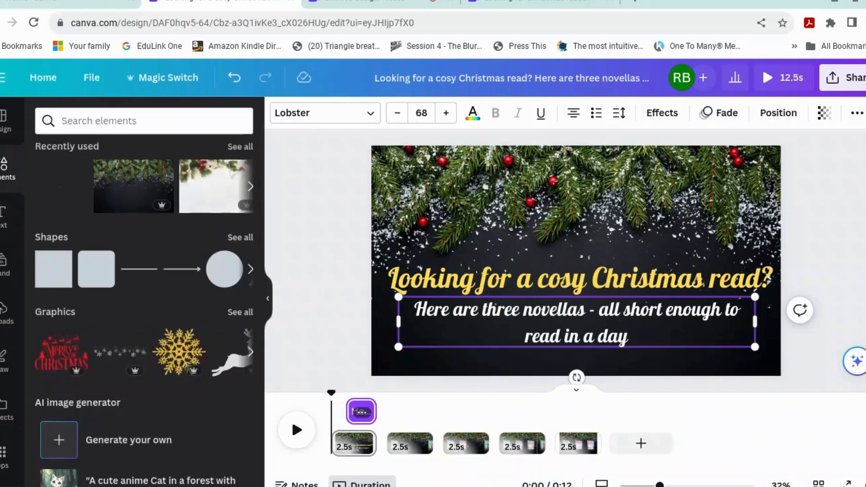
# - Browse the audio elements and add the "Magical Twinkle 1" sound to the second page, where the first Kindle cover appears
pyautogui.scroll(-10, 118, 215)
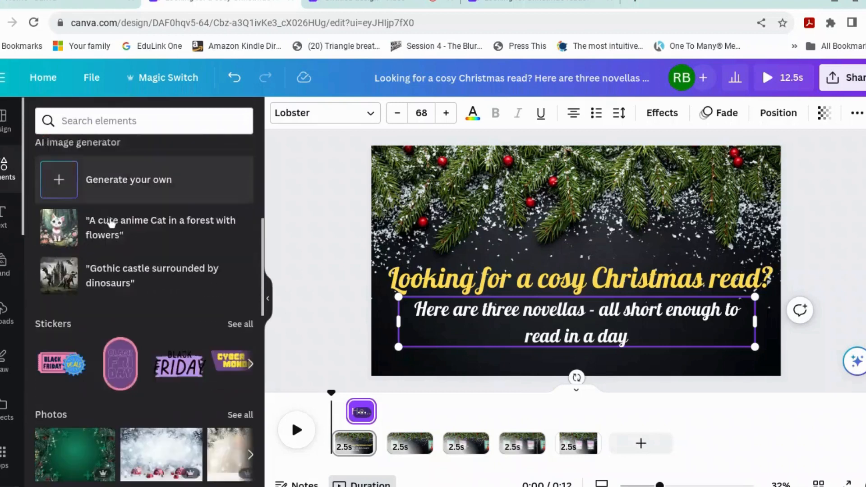
pyautogui.scroll(-3, 77, 260)
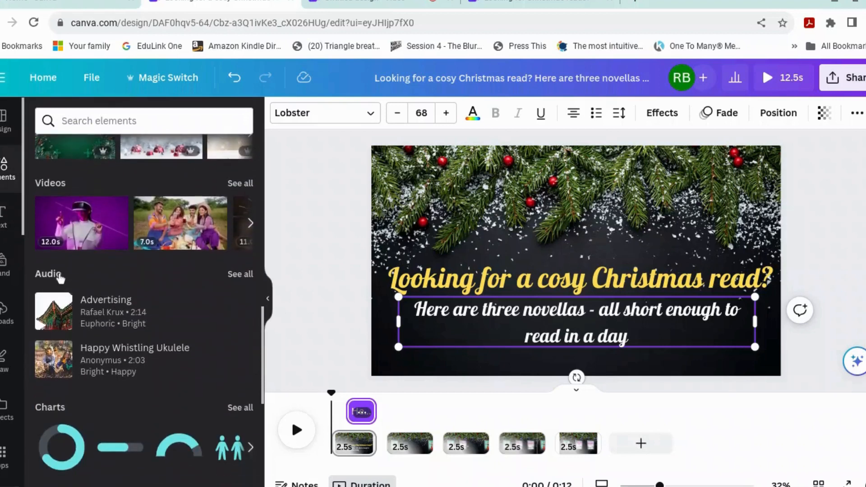
pyautogui.click(49, 274)
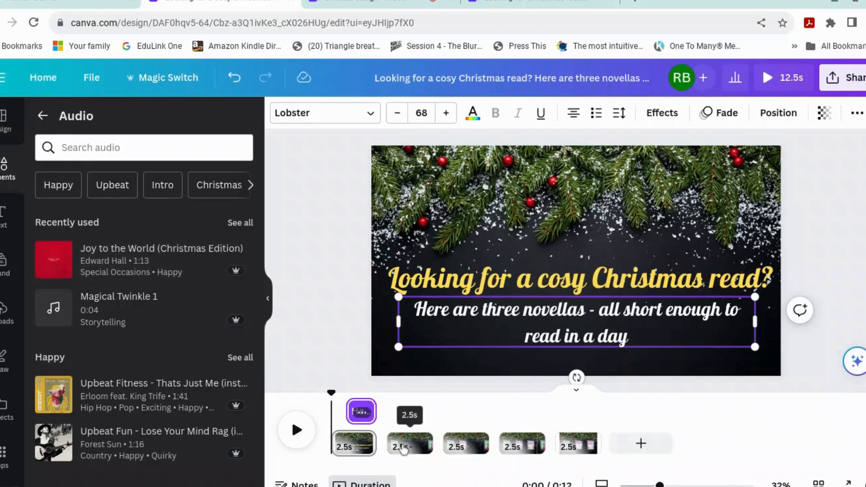
pyautogui.click(392, 446)
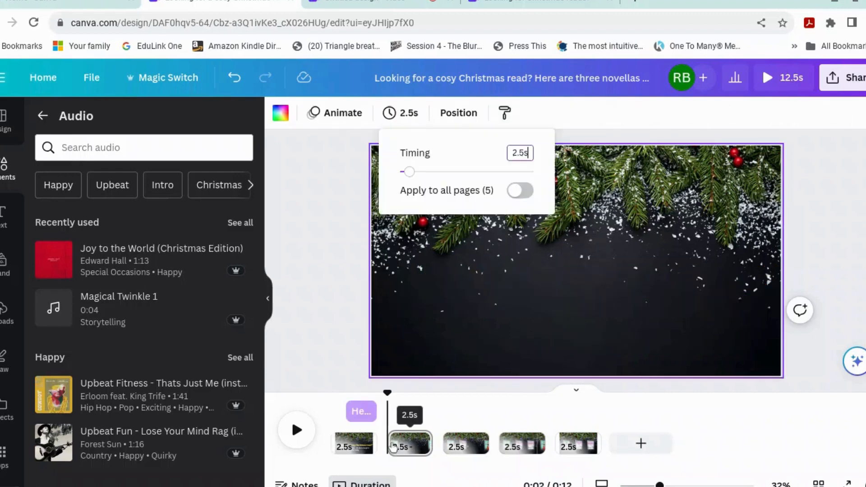
pyautogui.click(451, 276)
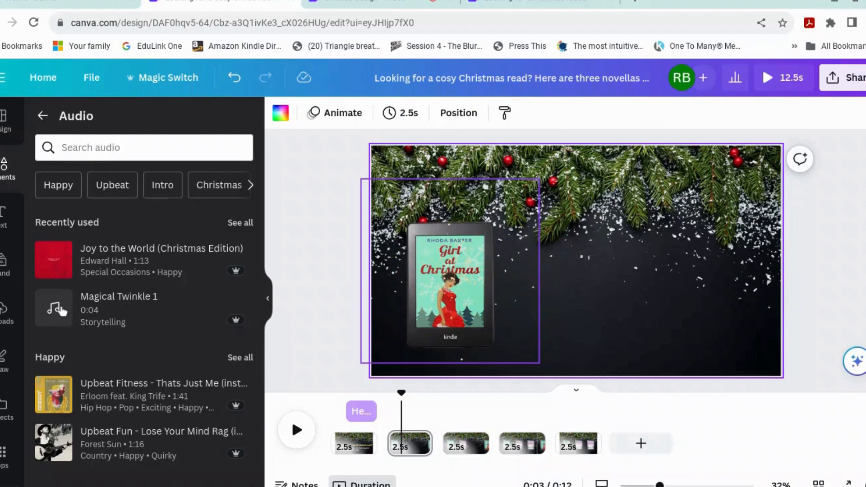
pyautogui.click(58, 311)
pyautogui.click(57, 311)
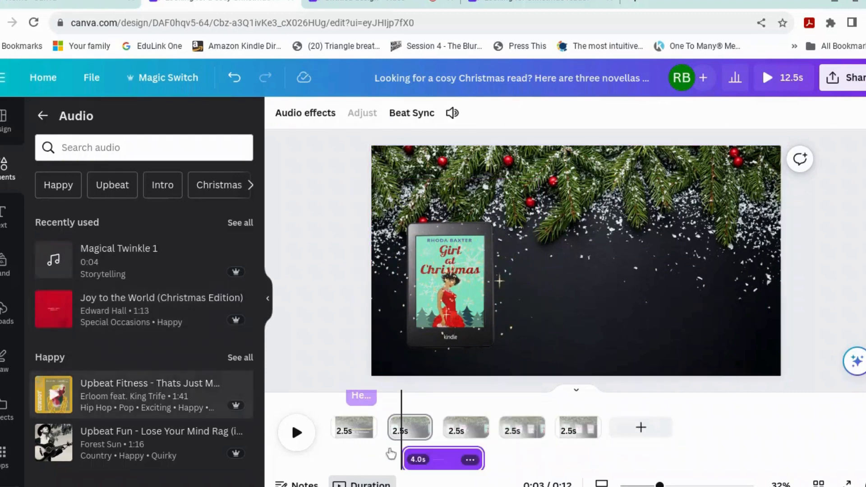
# - Align the twinkle sound with the start of the second page, trim it to about 1.1 s and play the result
pyautogui.moveTo(472, 459); pyautogui.dragTo(427, 420)
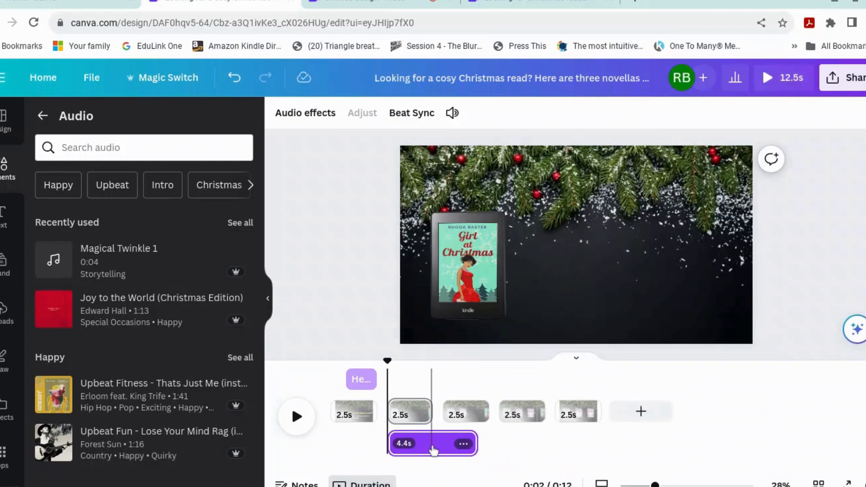
pyautogui.moveTo(425, 445); pyautogui.dragTo(403, 433)
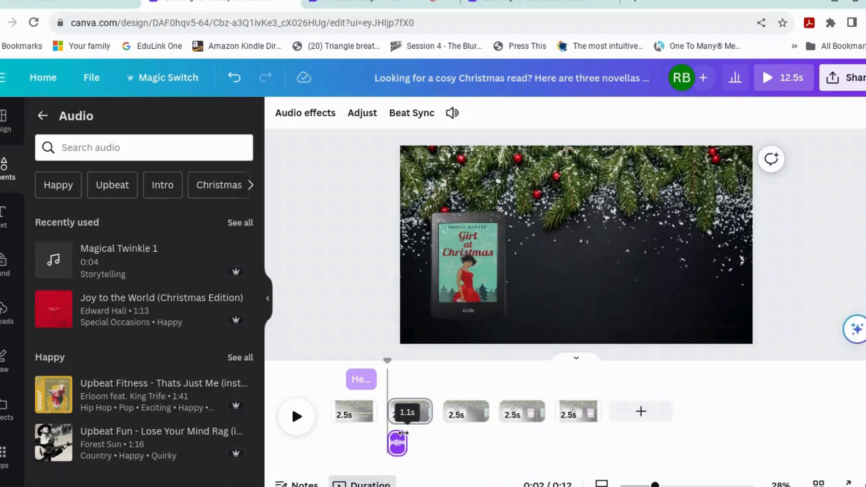
pyautogui.moveTo(403, 433); pyautogui.dragTo(387, 448)
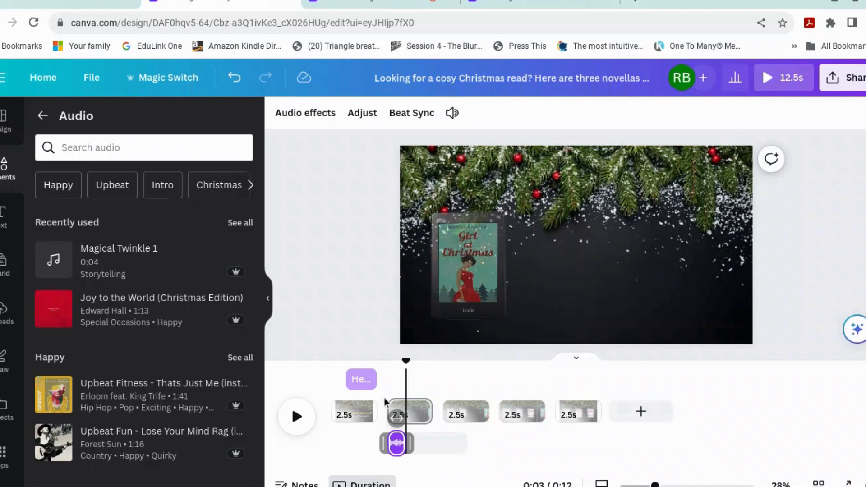
pyautogui.click(383, 400)
pyautogui.click(295, 417)
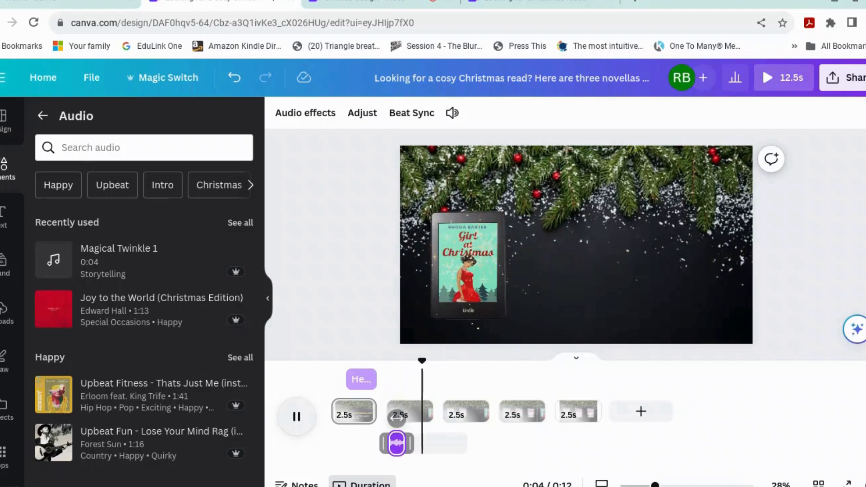
# - Duplicate the trimmed twinkle sound twice and place the copies at the starts of the third and fourth pages
pyautogui.rightClick(396, 444)
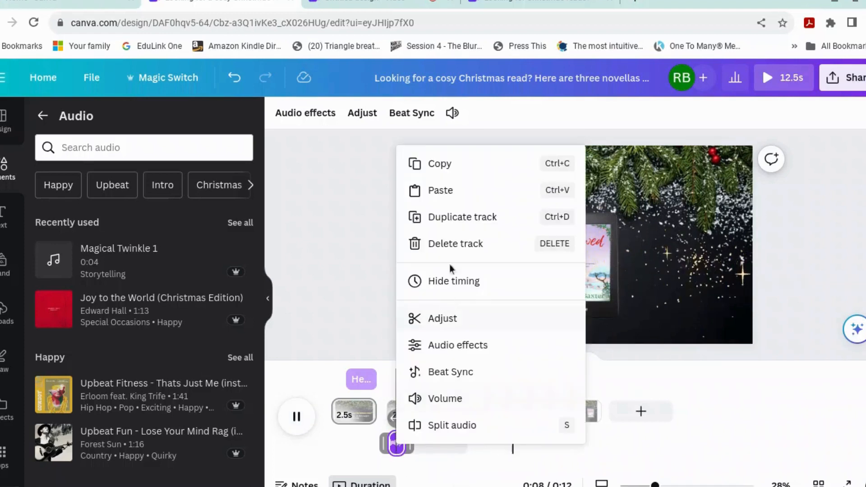
pyautogui.click(464, 218)
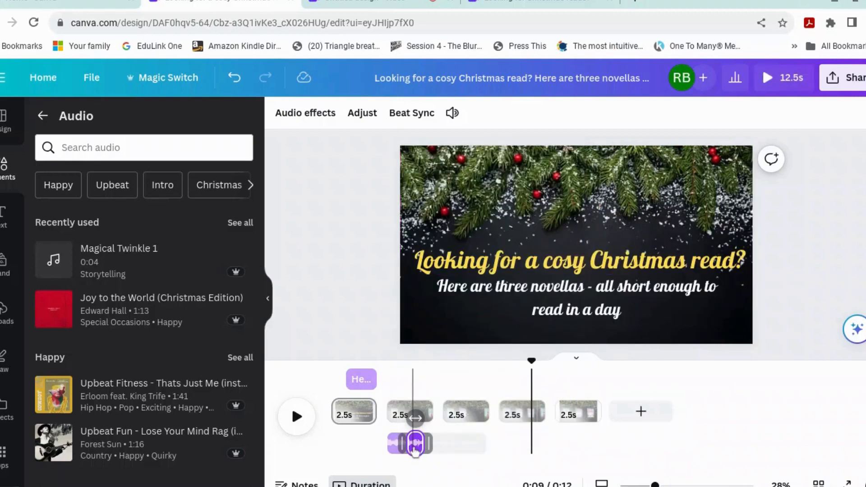
pyautogui.moveTo(415, 449); pyautogui.dragTo(450, 447)
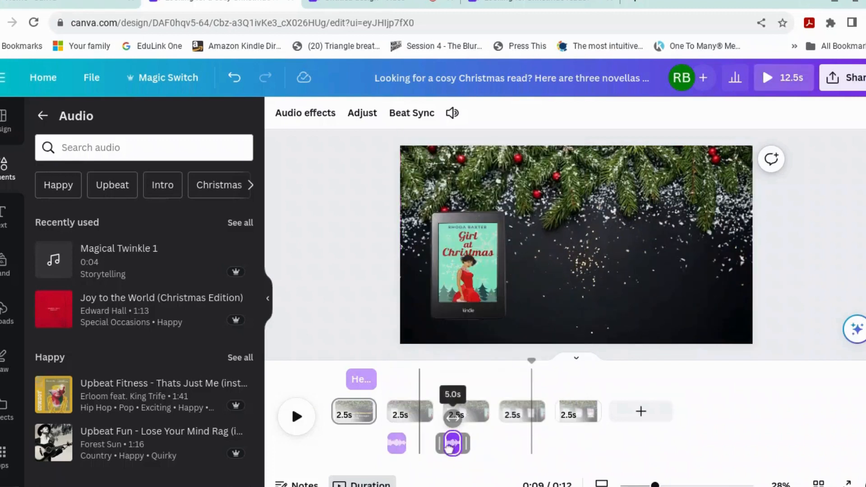
pyautogui.rightClick(451, 447)
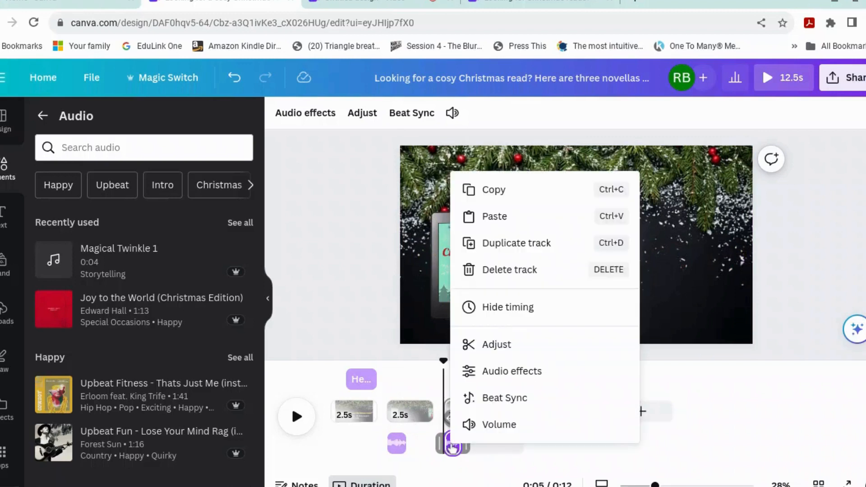
pyautogui.click(526, 243)
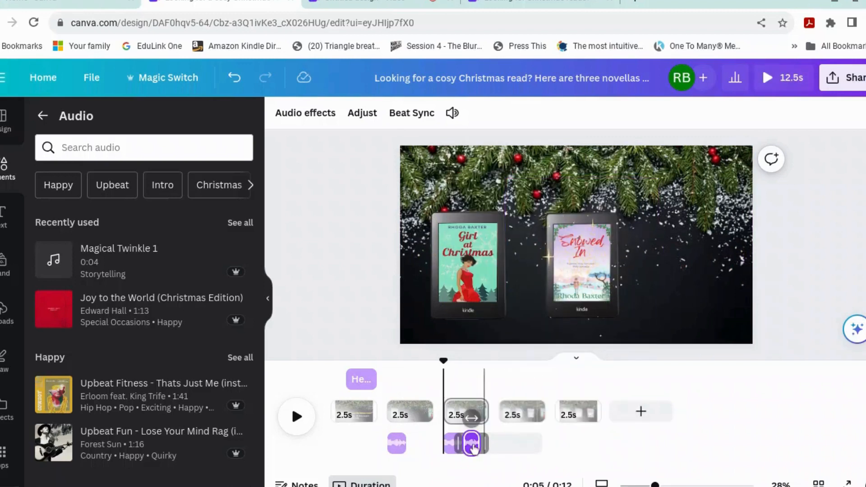
pyautogui.moveTo(472, 447); pyautogui.dragTo(510, 448)
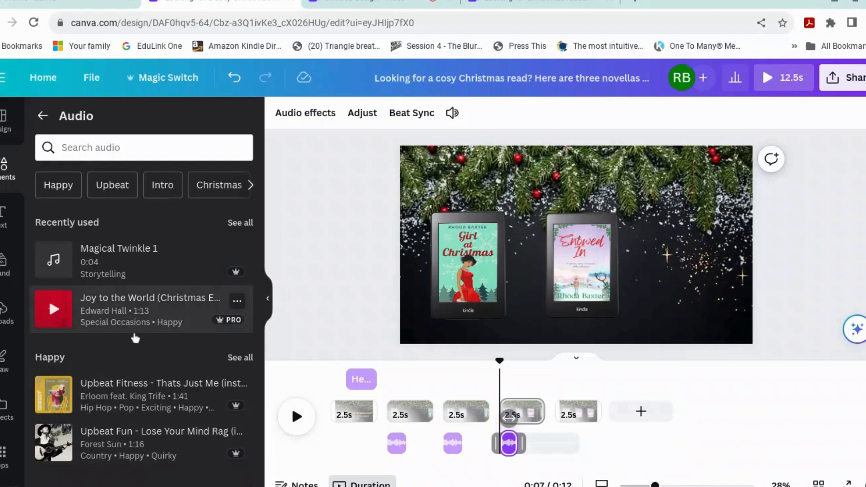
# - Add "Joy to the World (Christmas Edition)" as a separate music track and extend it to 12.4 s from the beginning of the video
pyautogui.moveTo(137, 311); pyautogui.dragTo(605, 446)
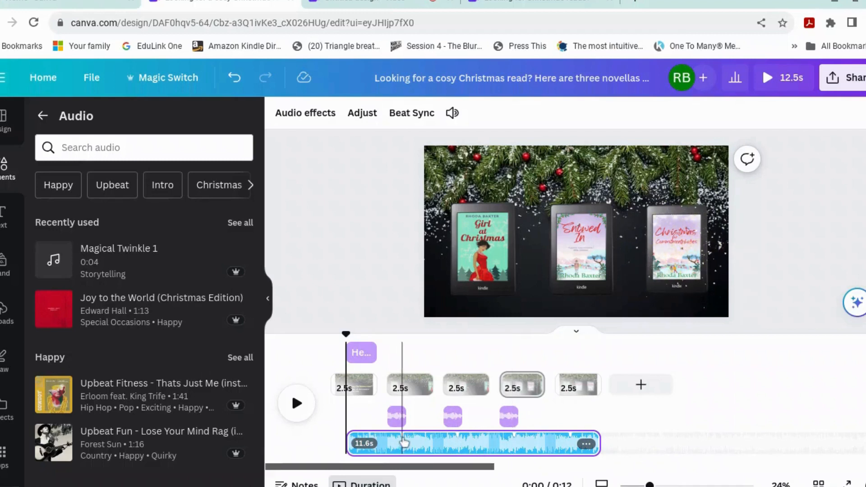
pyautogui.moveTo(495, 450)
pyautogui.mouseDown()
pyautogui.moveTo(464, 448)
pyautogui.moveTo(482, 446)
pyautogui.mouseUp()
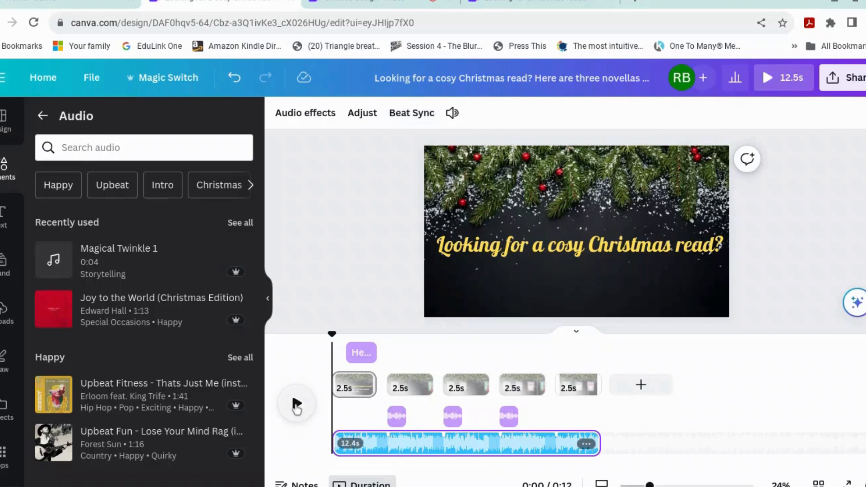
# - Play the video from the beginning and set the background music track's volume to 41
pyautogui.click(298, 402)
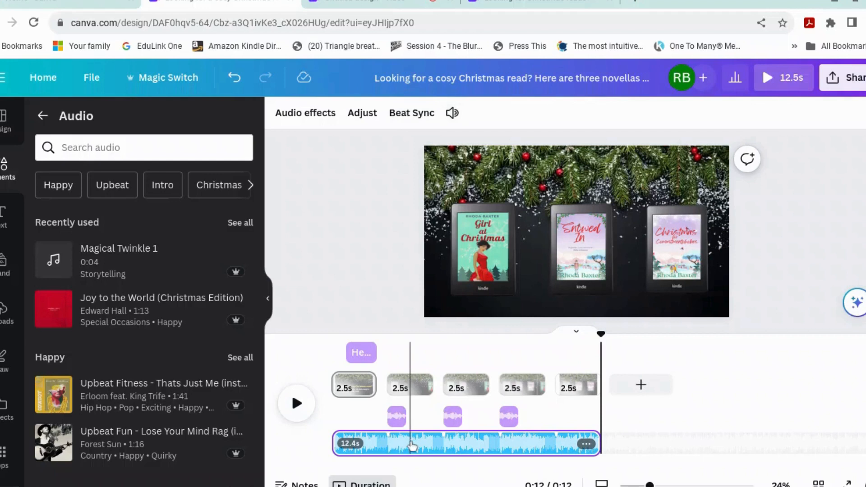
pyautogui.click(453, 112)
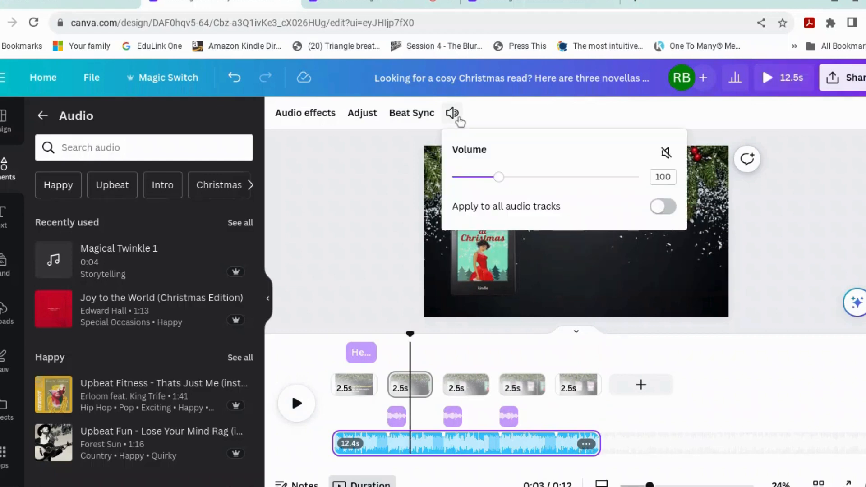
pyautogui.moveTo(498, 177); pyautogui.dragTo(471, 180)
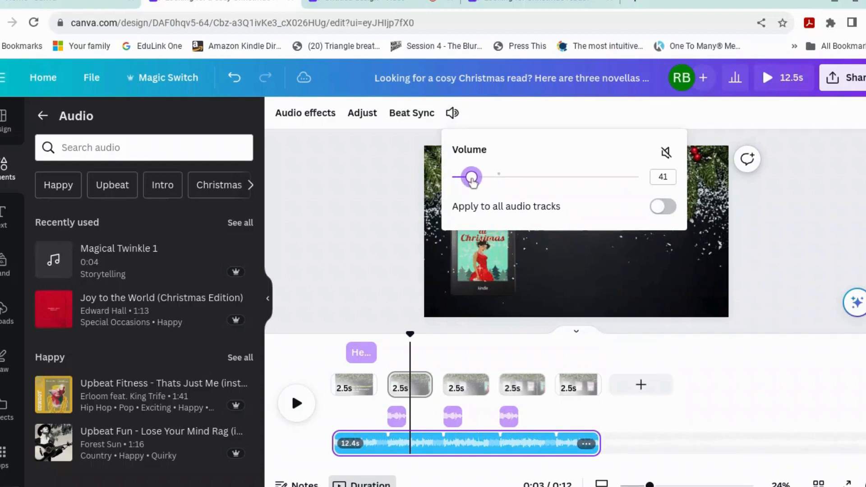
pyautogui.click(325, 448)
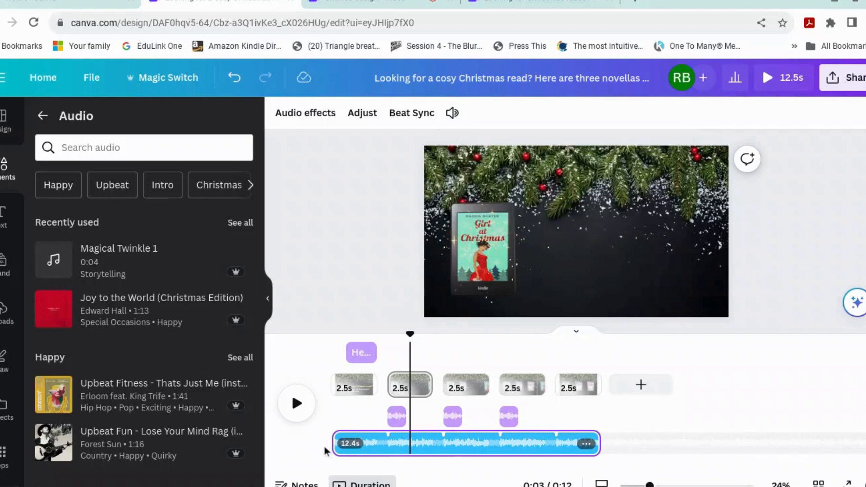
# - Return to the first page, watch the whole video in the full preview and close the preview
pyautogui.click(337, 384)
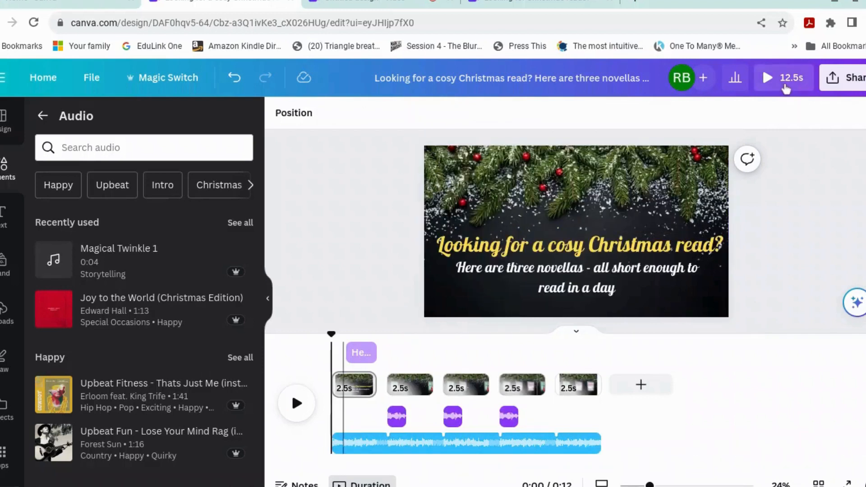
pyautogui.click(785, 88)
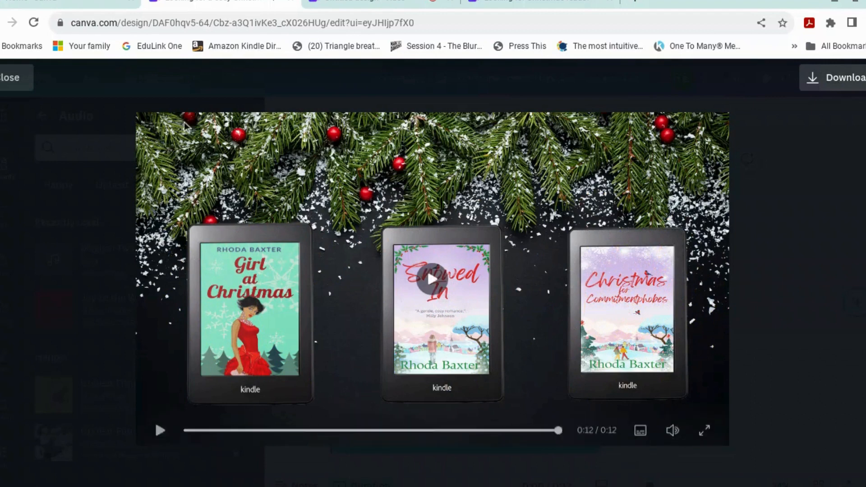
pyautogui.click(20, 76)
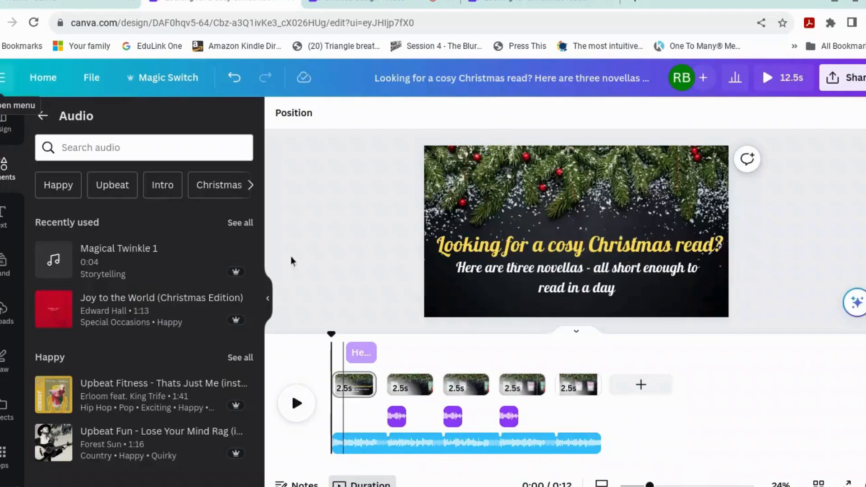
# - Copy the "Looking for a cosy Christmas read?" heading from the first page onto the last page and place it above the Kindle covers
pyautogui.rightClick(568, 254)
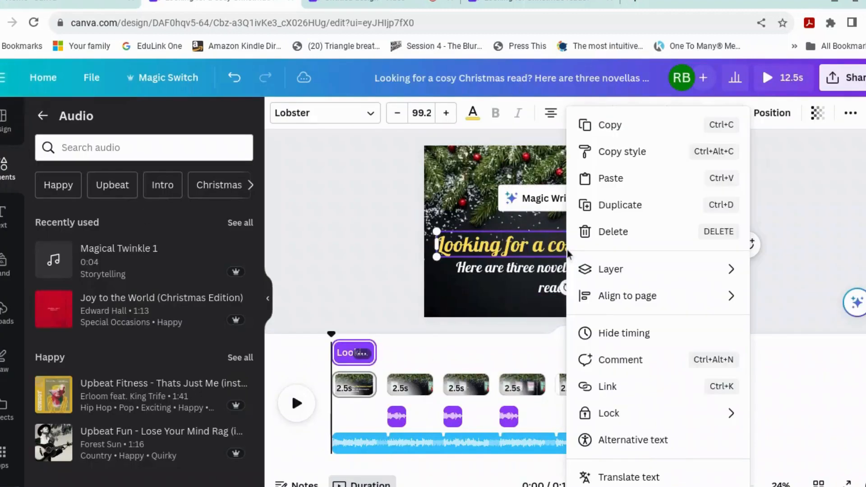
pyautogui.click(621, 130)
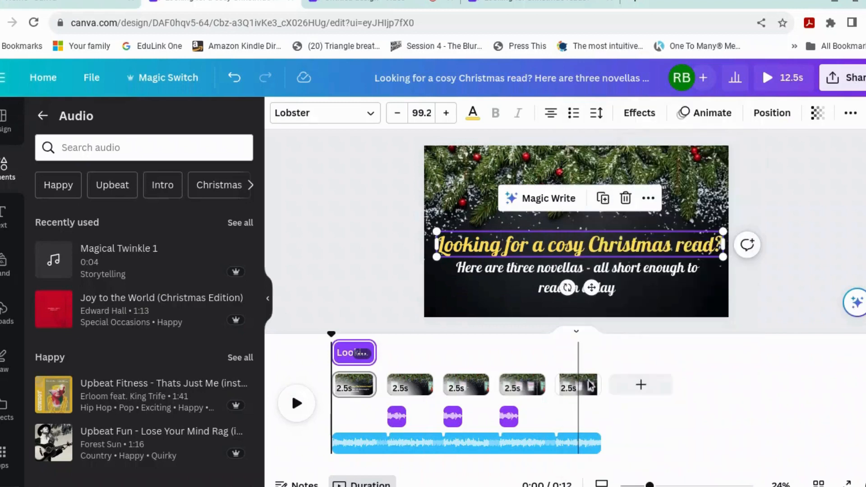
pyautogui.click(581, 392)
pyautogui.click(581, 391)
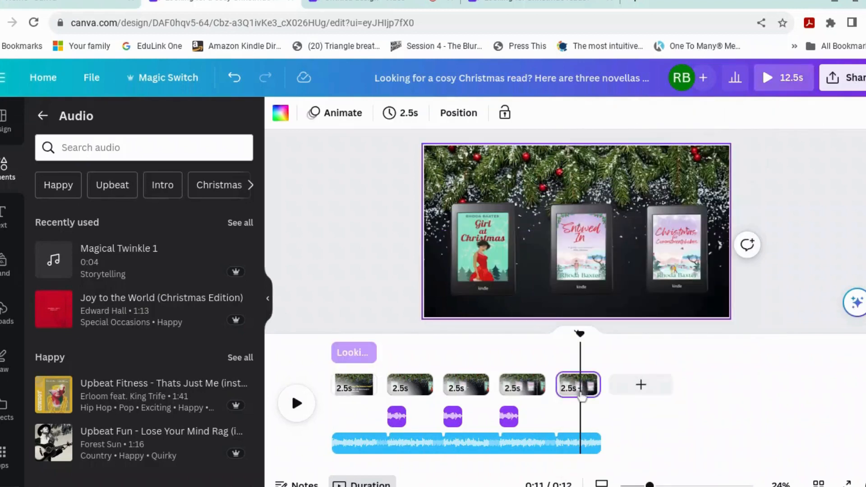
pyautogui.rightClick(551, 188)
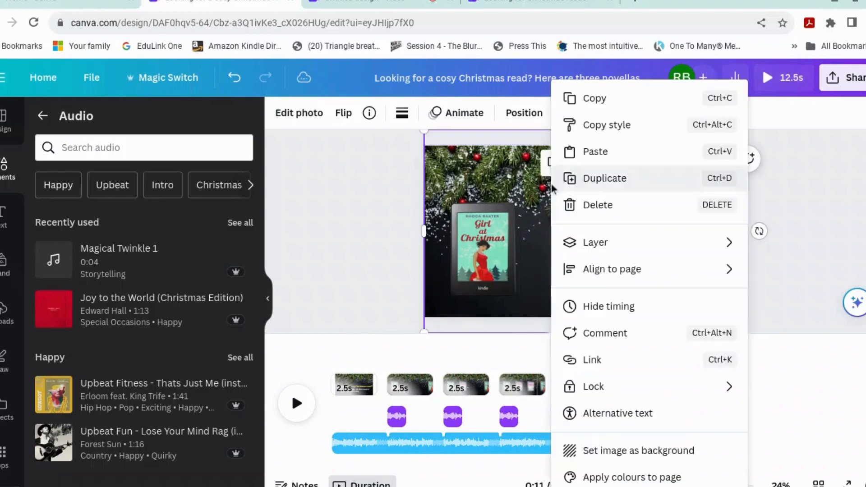
pyautogui.click(595, 152)
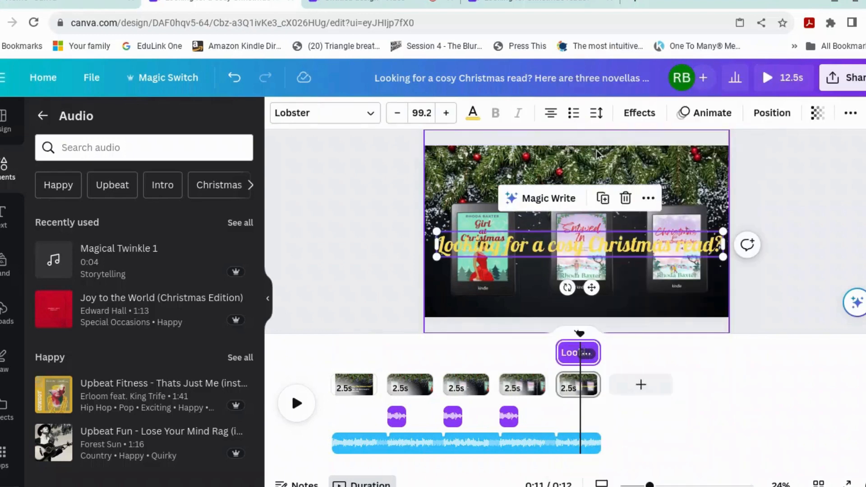
pyautogui.moveTo(593, 289); pyautogui.dragTo(589, 231)
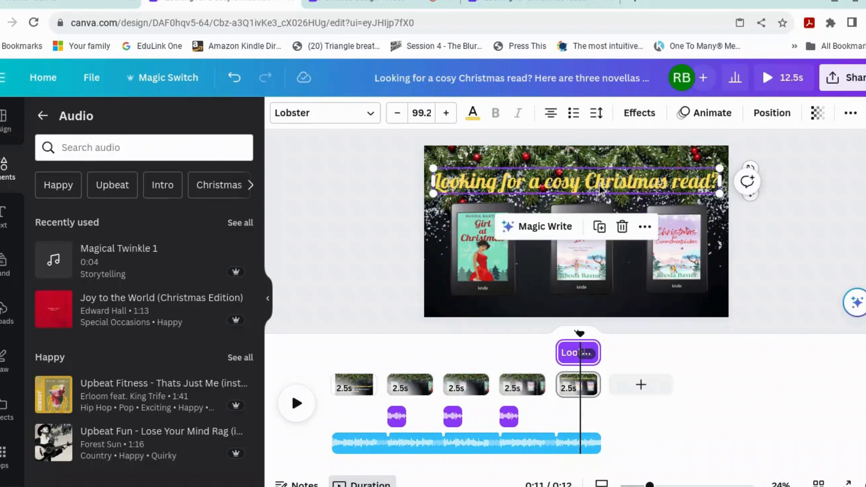
# - Replace the copied heading's text with "Buy now and get your Christmas on" and fit it centred above the covers at font size 91.9
pyautogui.doubleClick(600, 188)
pyautogui.write('Buy')
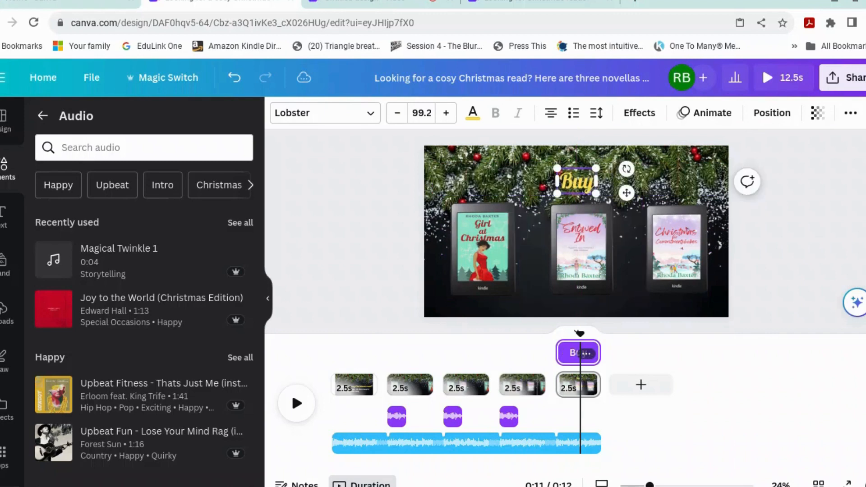
pyautogui.write(' now')
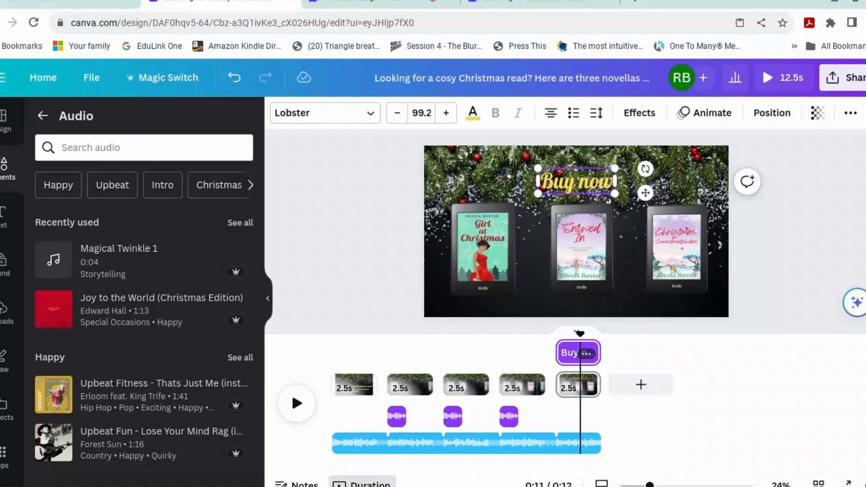
pyautogui.write(' and get')
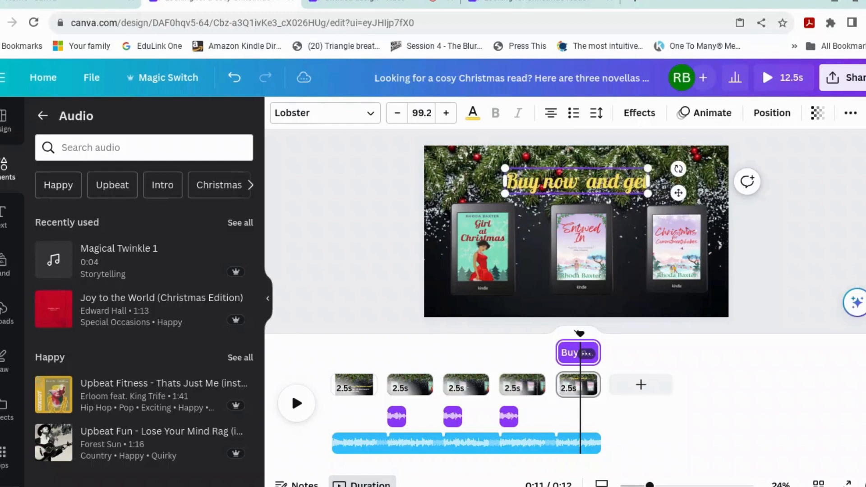
pyautogui.write(' your CHri')
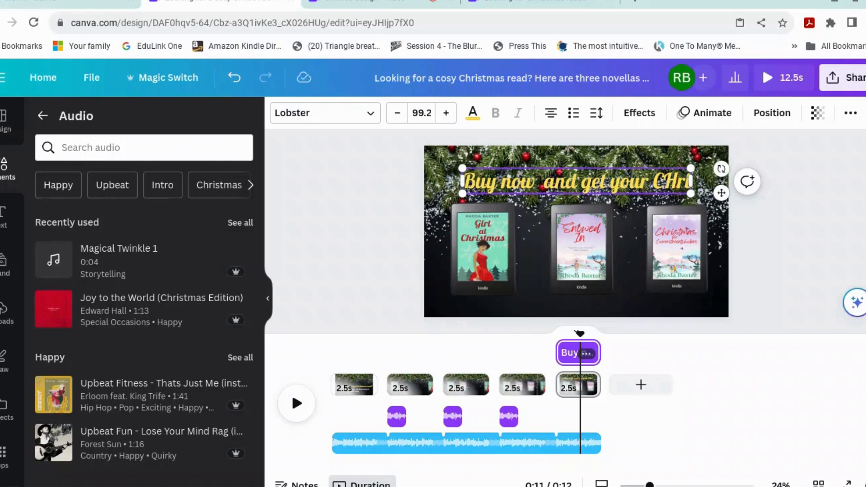
pyautogui.press('BackSpace')
pyautogui.press('BackSpace')
pyautogui.press('BackSpace')
pyautogui.write('hristma')
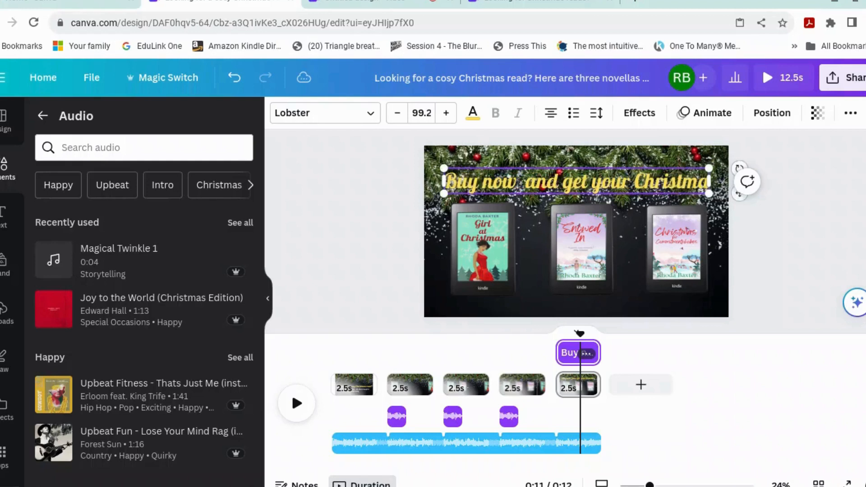
pyautogui.write('s')
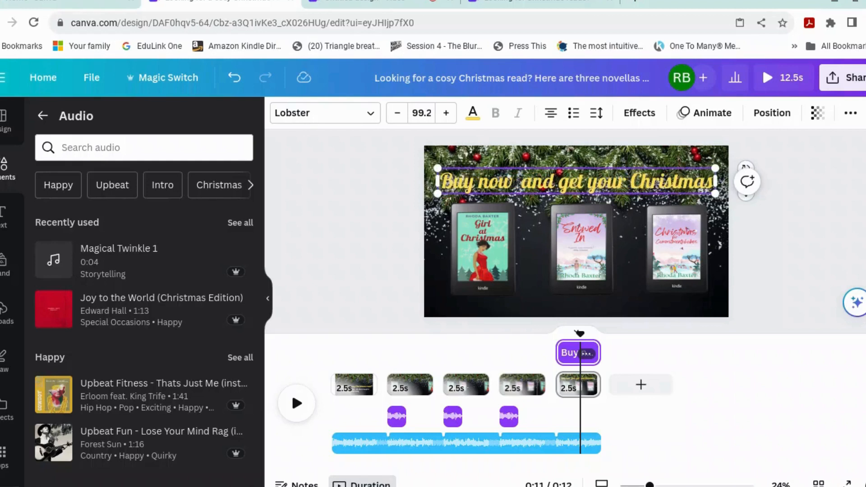
pyautogui.write(' on')
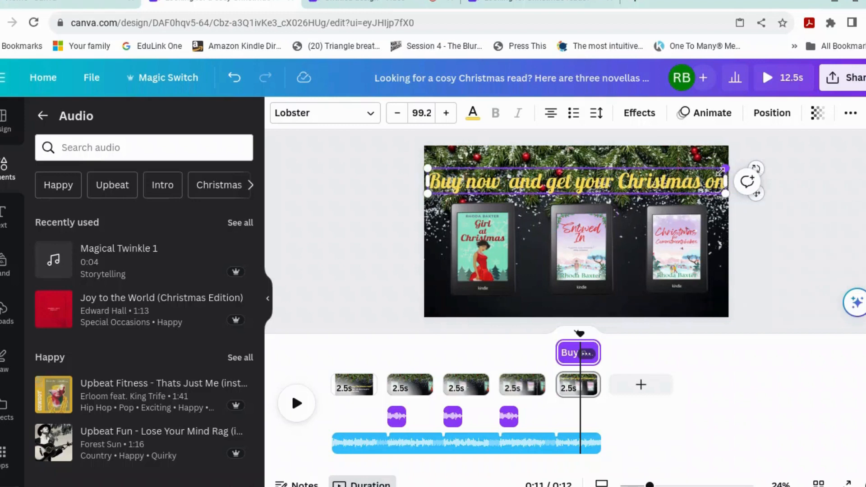
pyautogui.moveTo(722, 170); pyautogui.dragTo(703, 171)
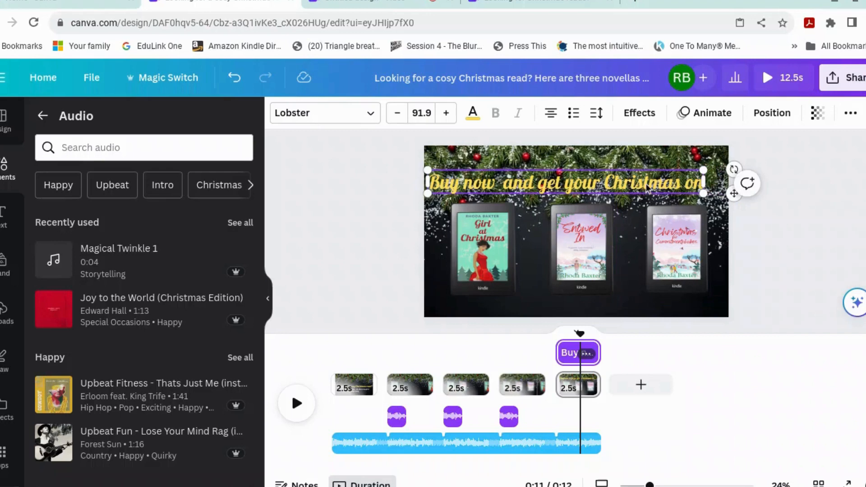
pyautogui.moveTo(661, 185); pyautogui.dragTo(675, 201)
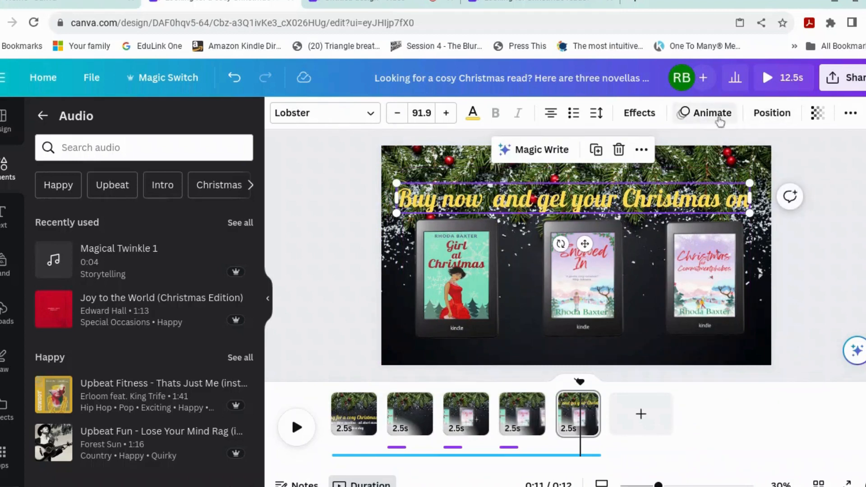
# - Apply the Lift text effect to the last page's heading with an intensity of 79
pyautogui.click(638, 114)
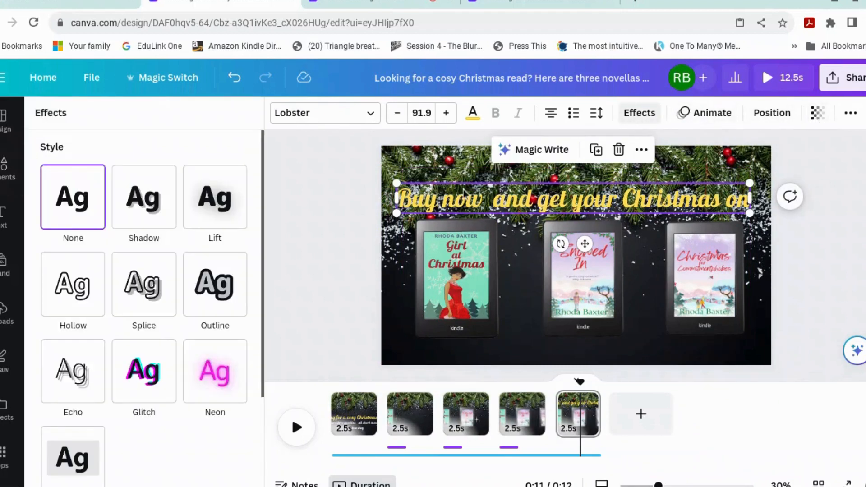
pyautogui.click(223, 215)
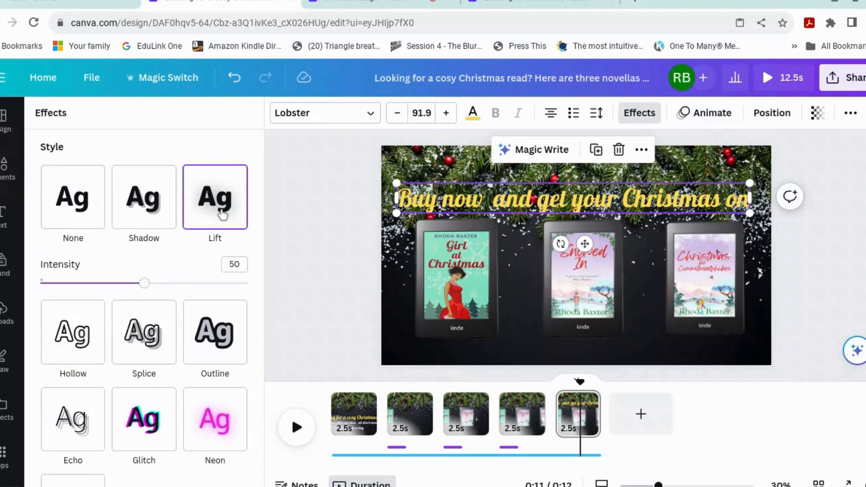
pyautogui.moveTo(144, 283); pyautogui.dragTo(204, 283)
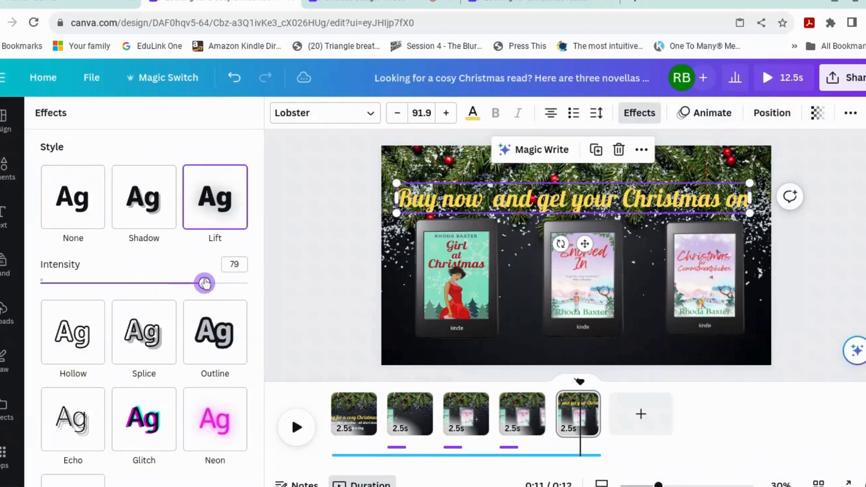
pyautogui.click(848, 251)
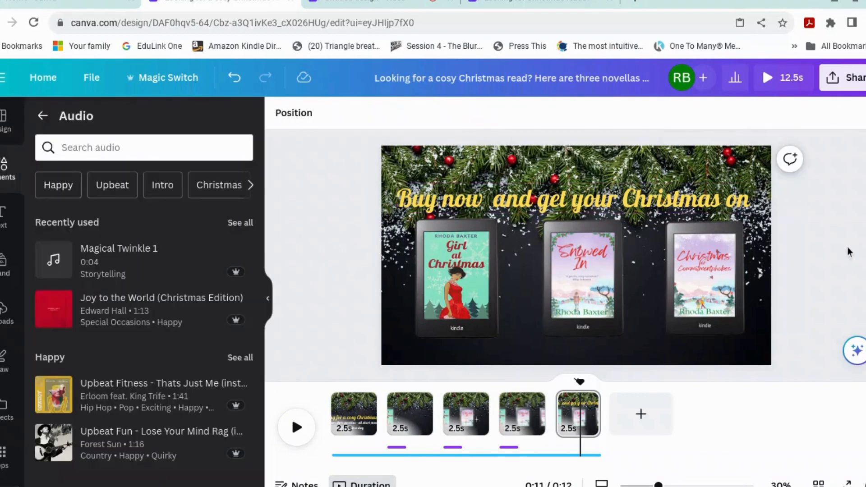